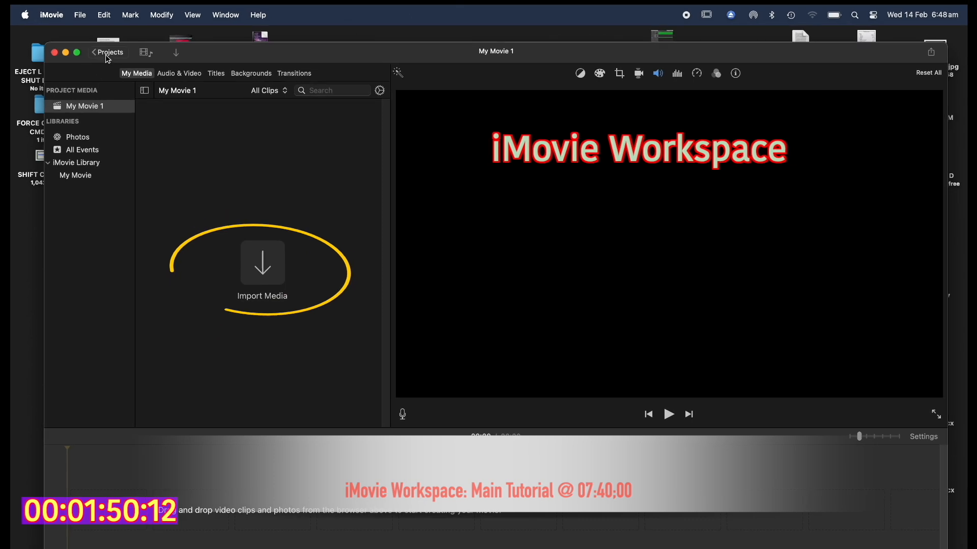
Save the new project as My Movie 1 and switch from the projects overview to the media browser and back
left_click(116, 60)
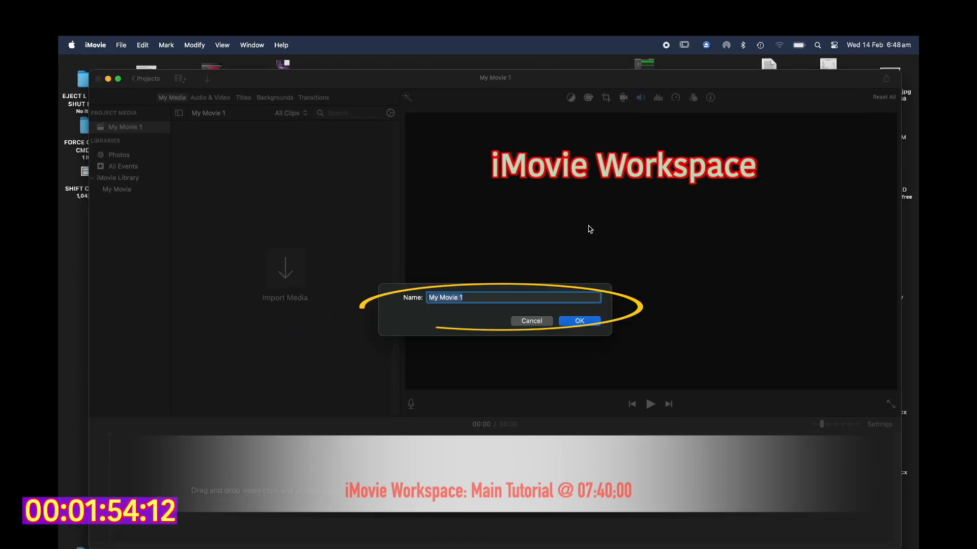
left_click(576, 320)
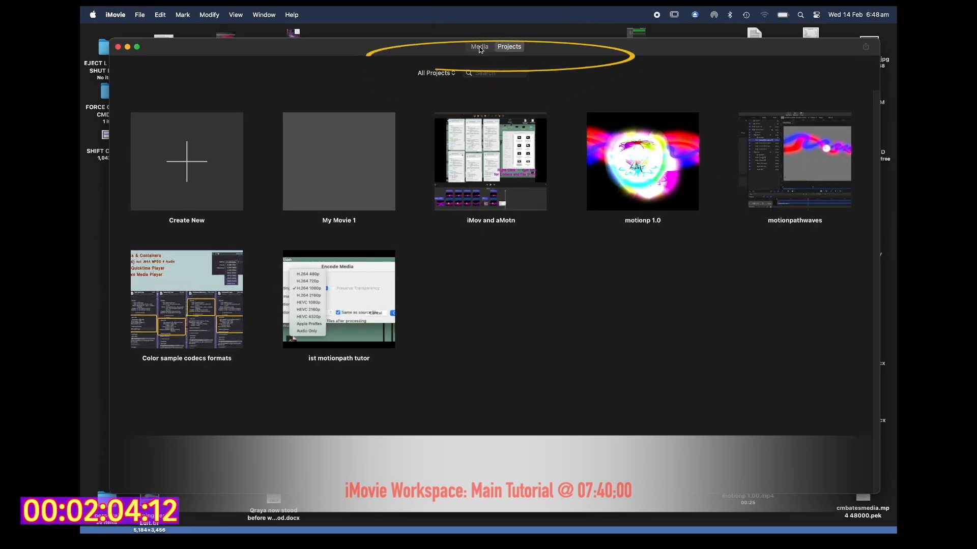
left_click(480, 47)
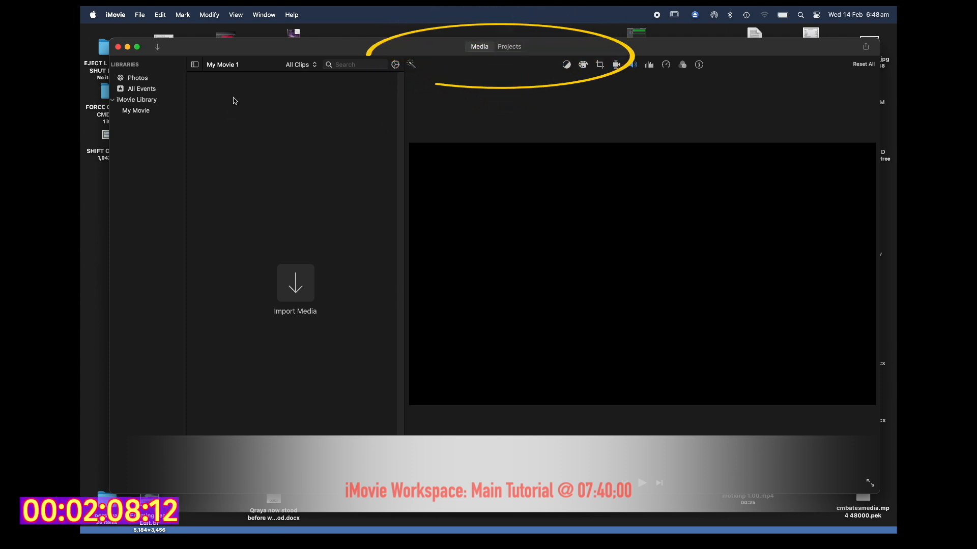
left_click(510, 48)
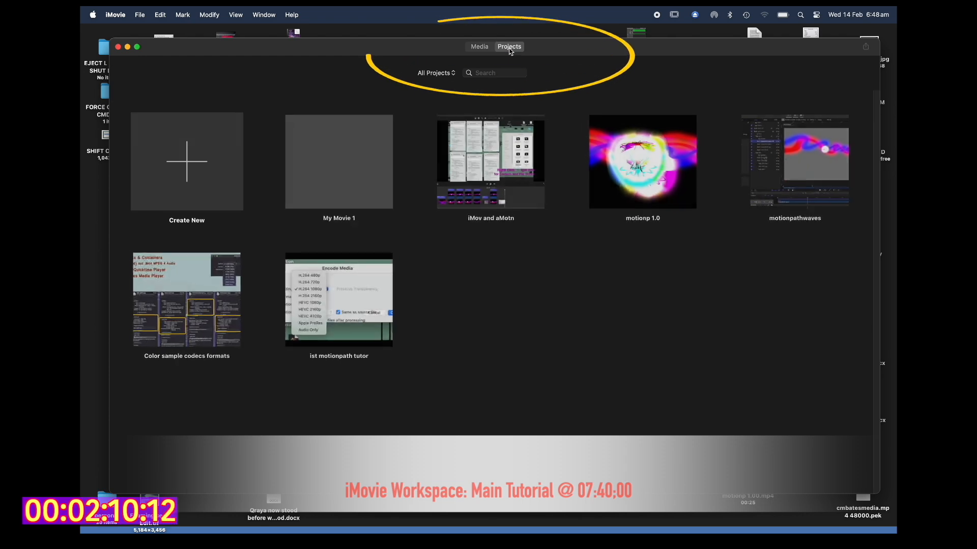
Import contents.mov from the Desktop into the My Movie event
left_click(479, 47)
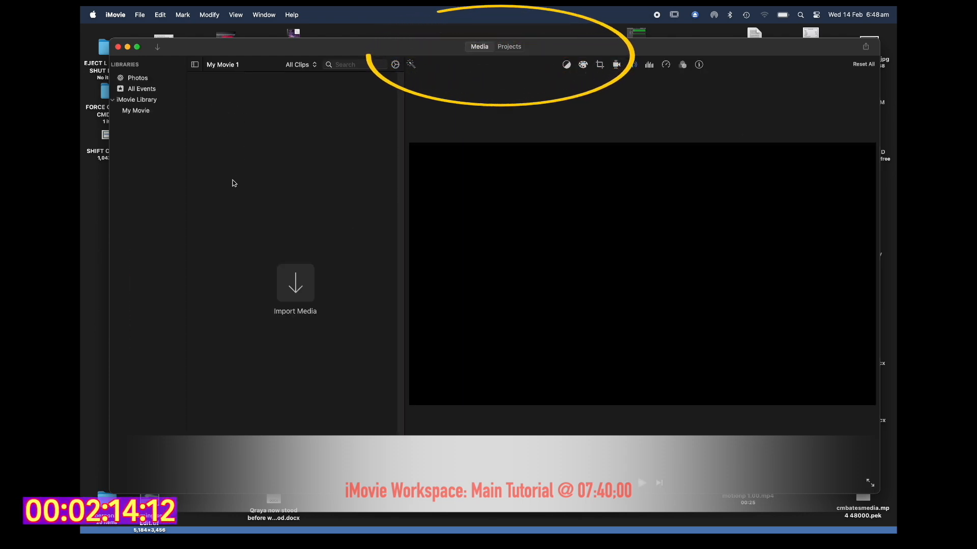
left_click(296, 284)
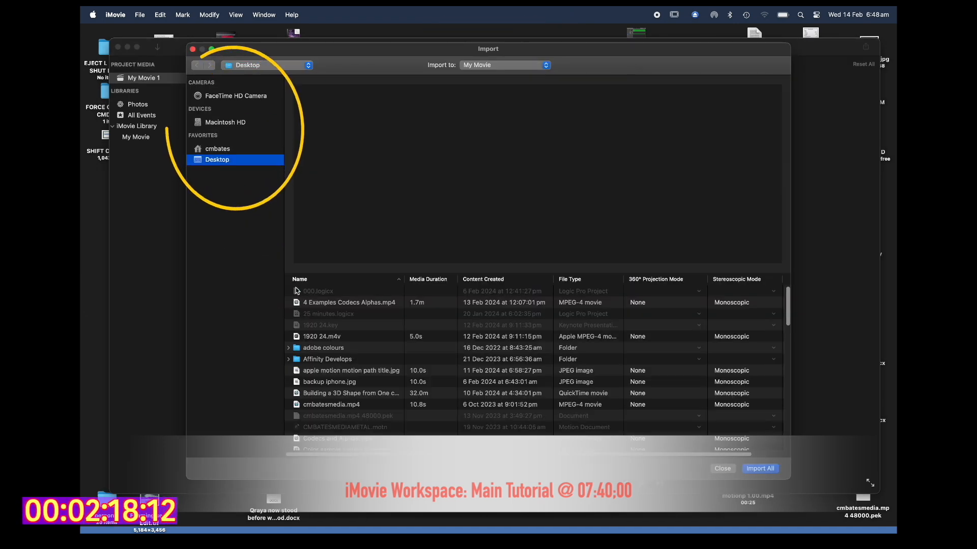
scroll(384, 402, "down", 5)
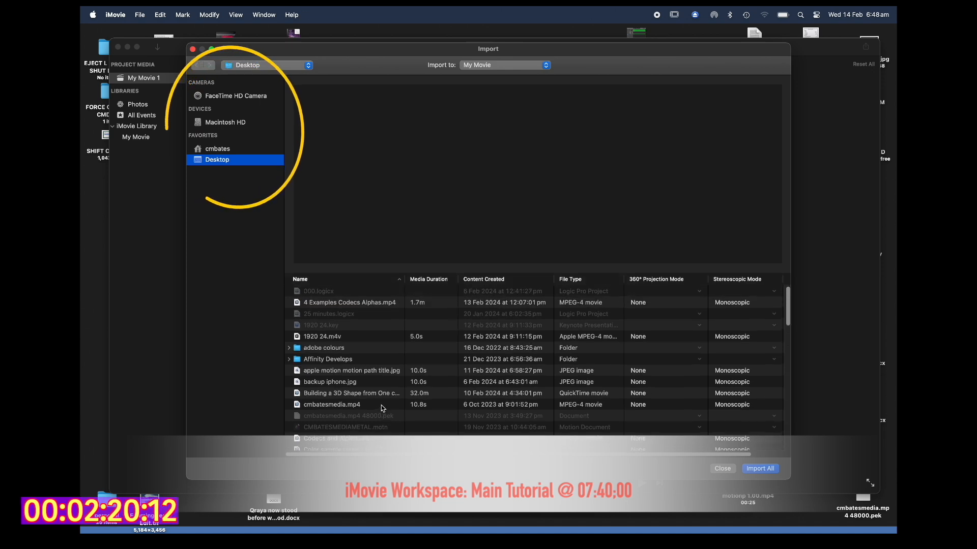
scroll(383, 408, "down", 15)
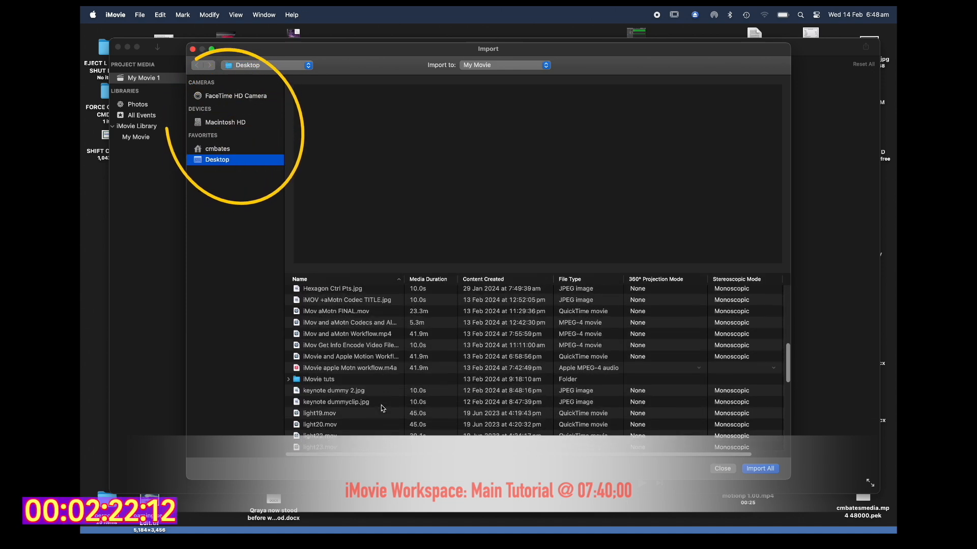
scroll(383, 406, "down", 10)
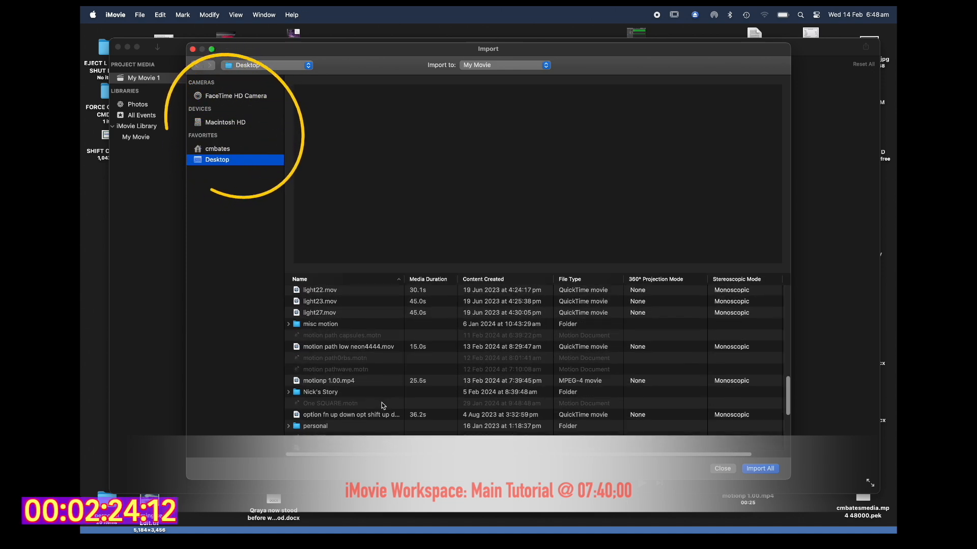
scroll(383, 405, "down", 8)
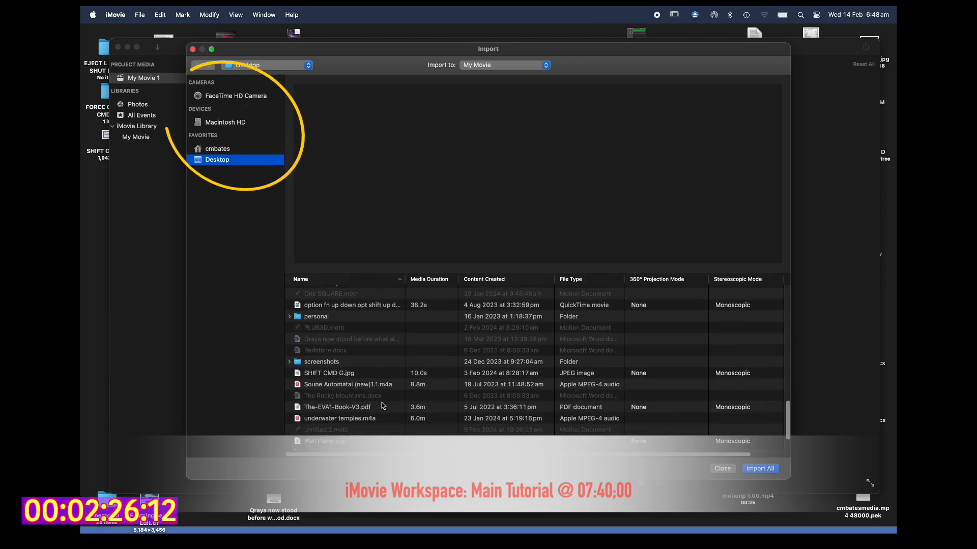
scroll(383, 405, "down", 2)
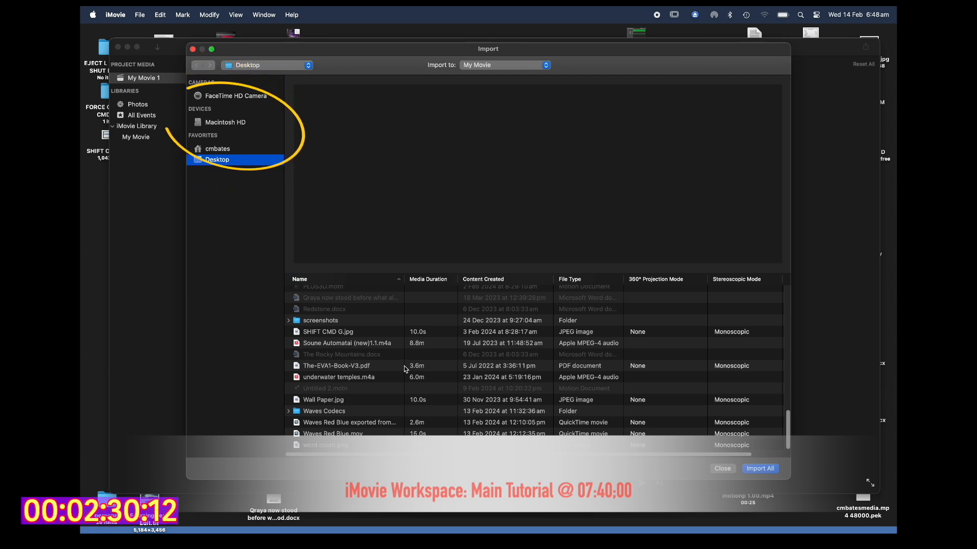
scroll(405, 368, "up", 15)
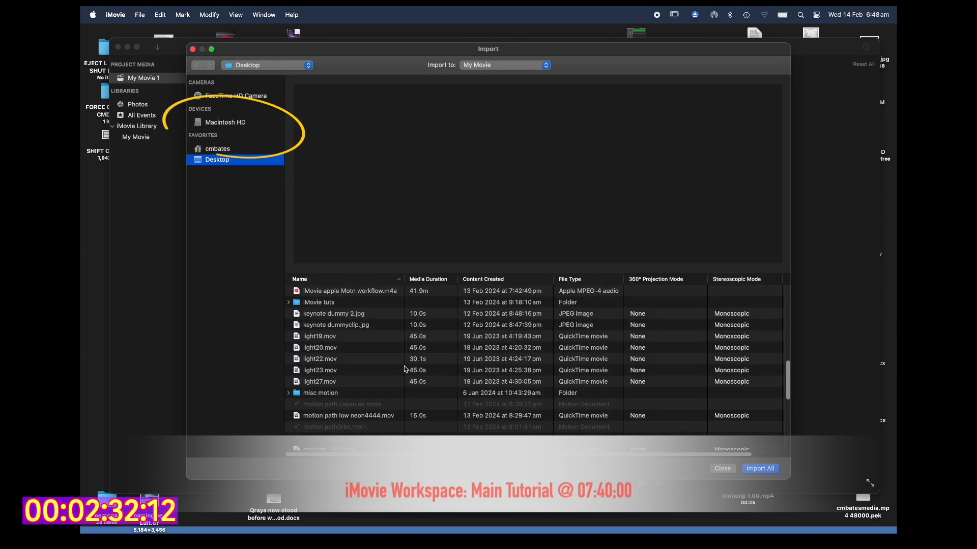
scroll(405, 369, "up", 10)
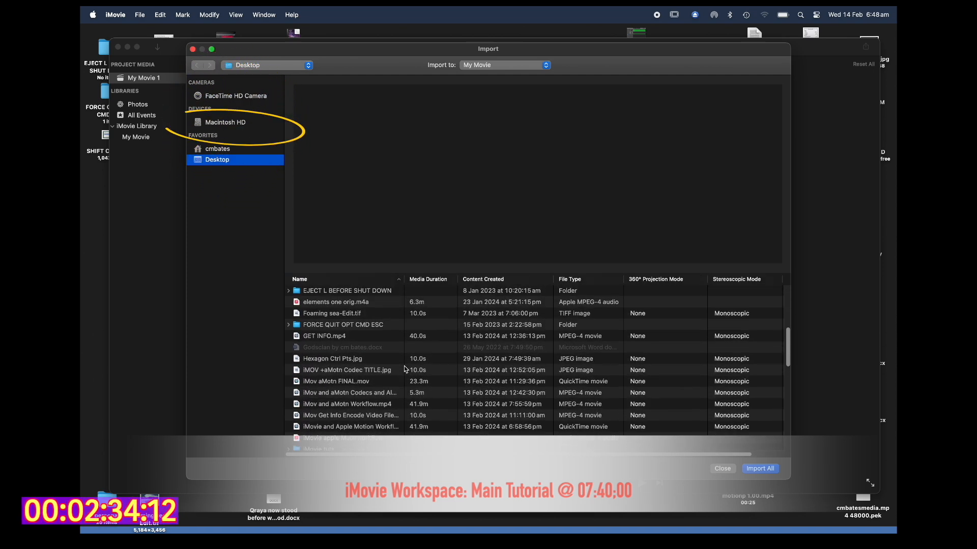
scroll(404, 366, "up", 7)
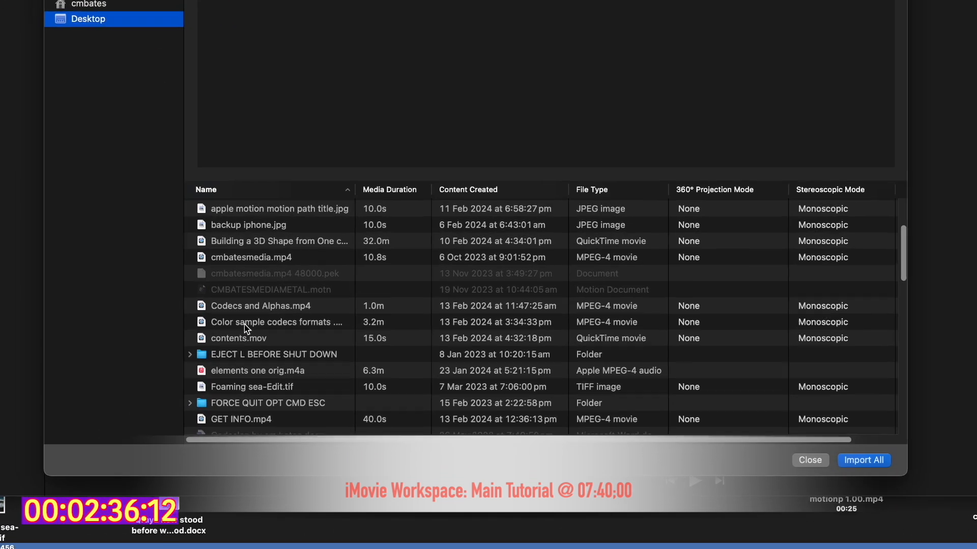
left_click(229, 339)
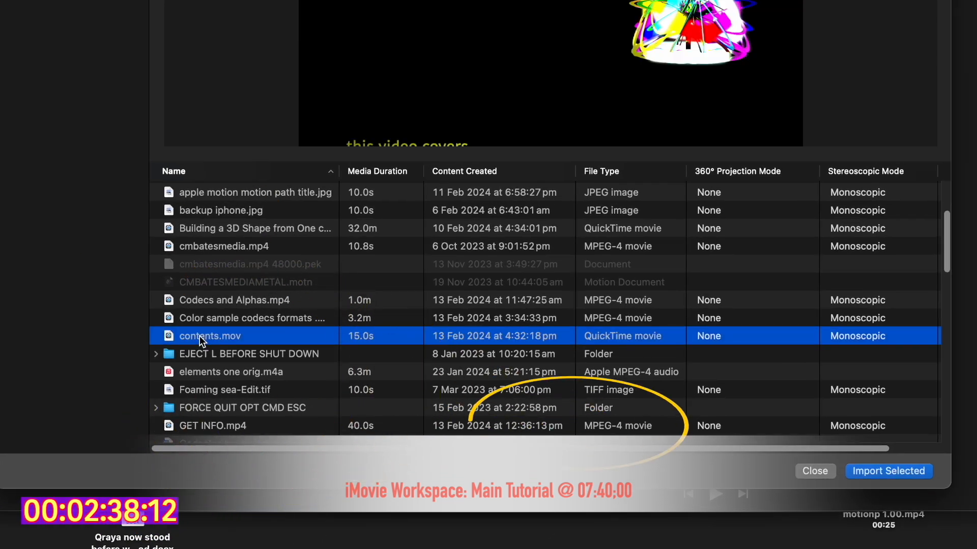
left_click(882, 472)
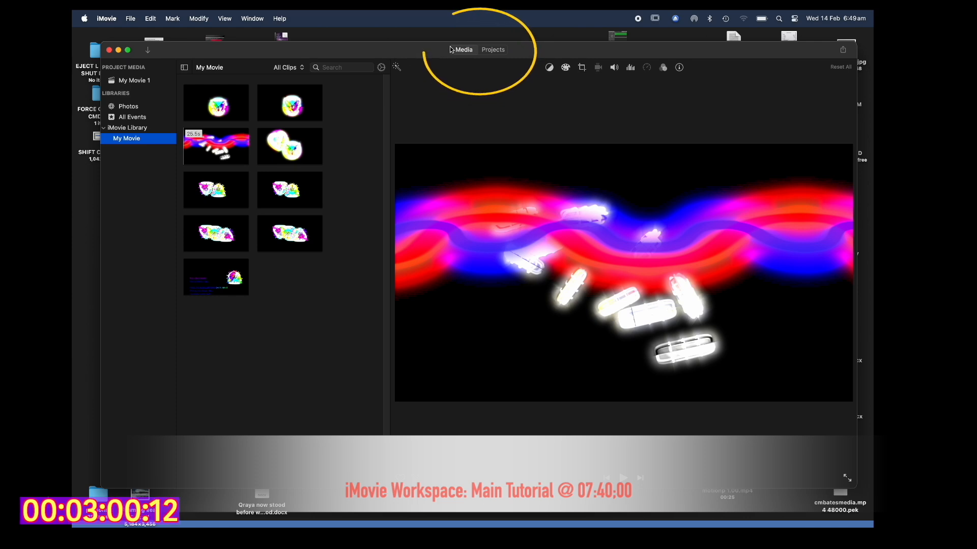
Reopen the My Movie 1 project and add the whole contents clip to its empty timeline
left_click(493, 50)
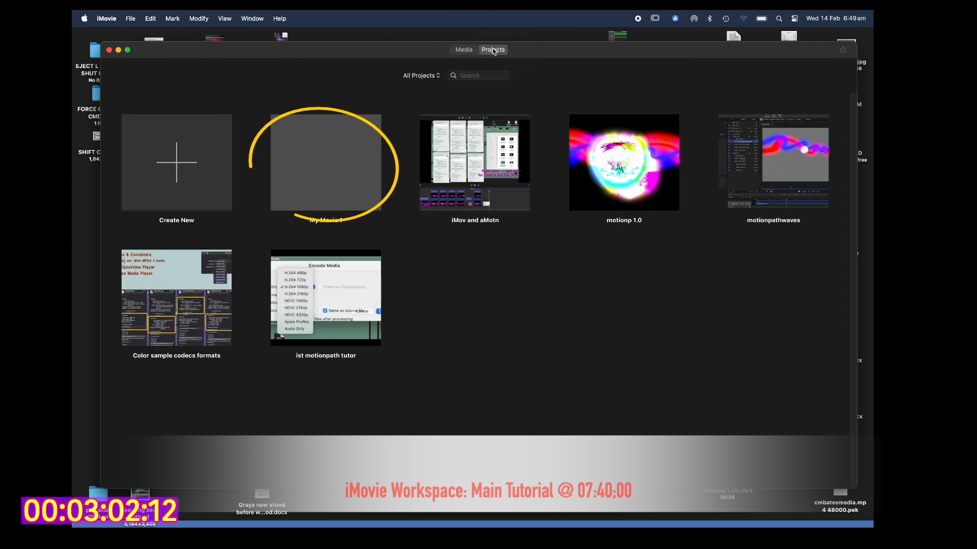
double_click(332, 159)
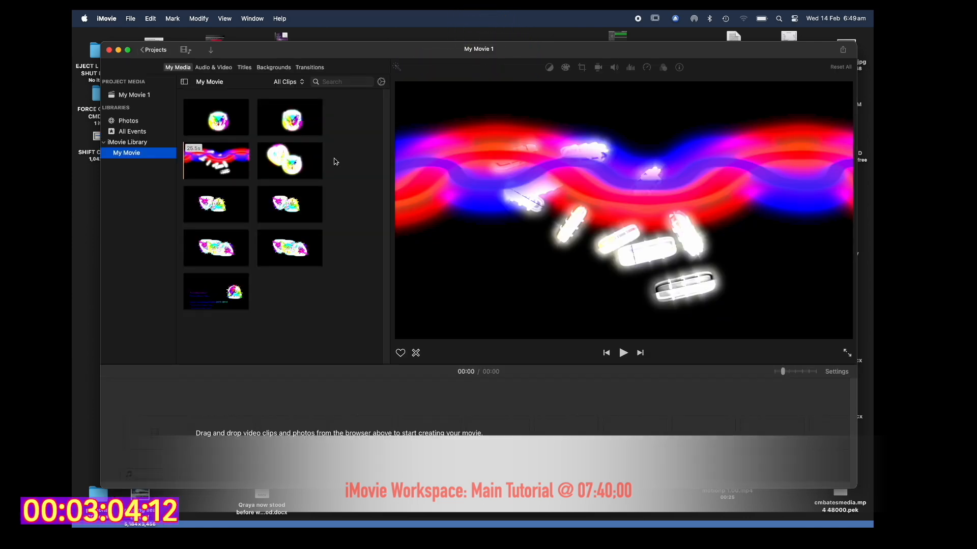
left_click(199, 291)
left_click_drag(212, 367, 127, 440)
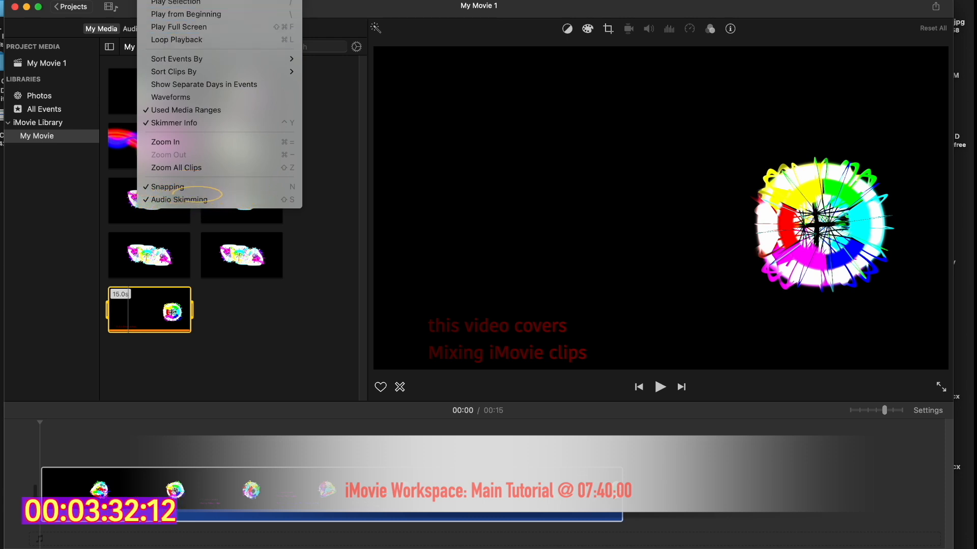
Review the application settings for photo placement, default photo duration and transition duration, and close them
mouse_move(124, 0)
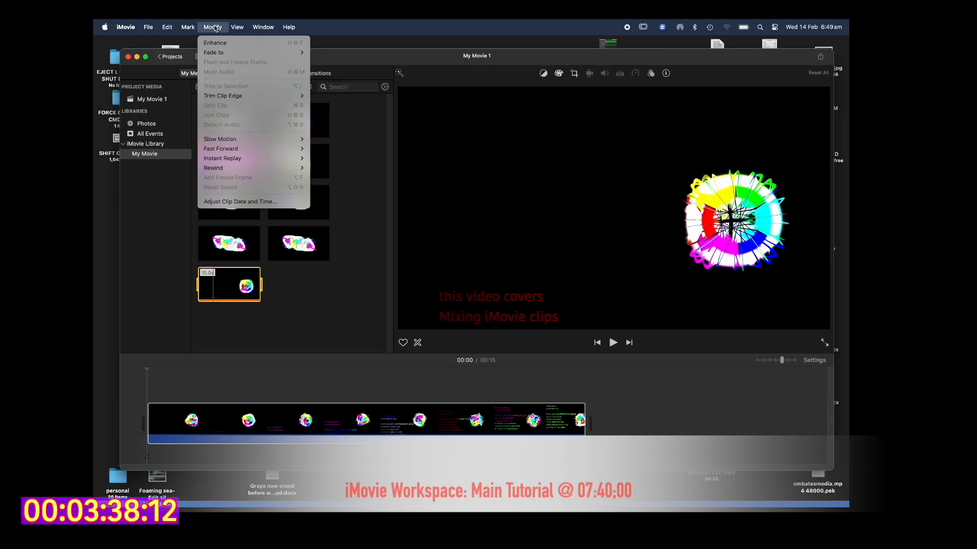
mouse_move(191, 31)
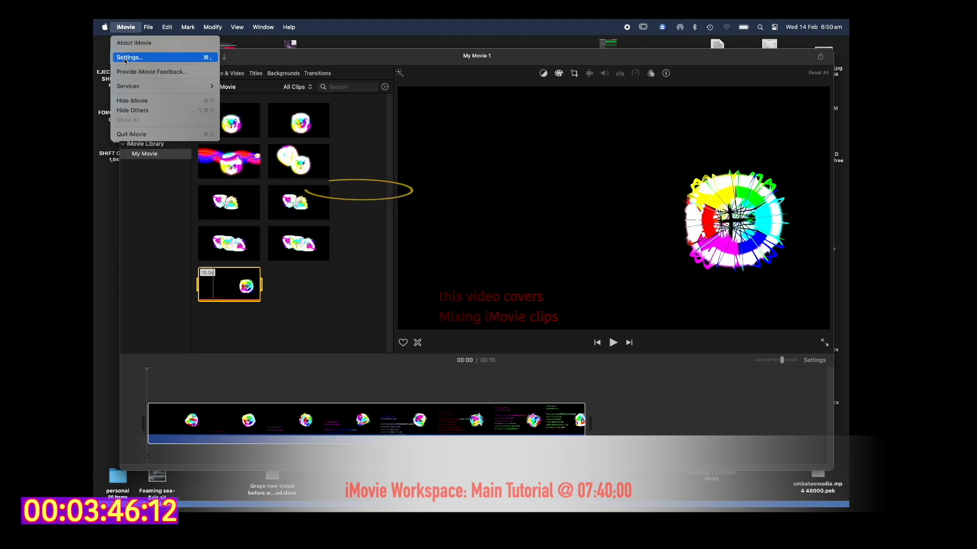
left_click(127, 58)
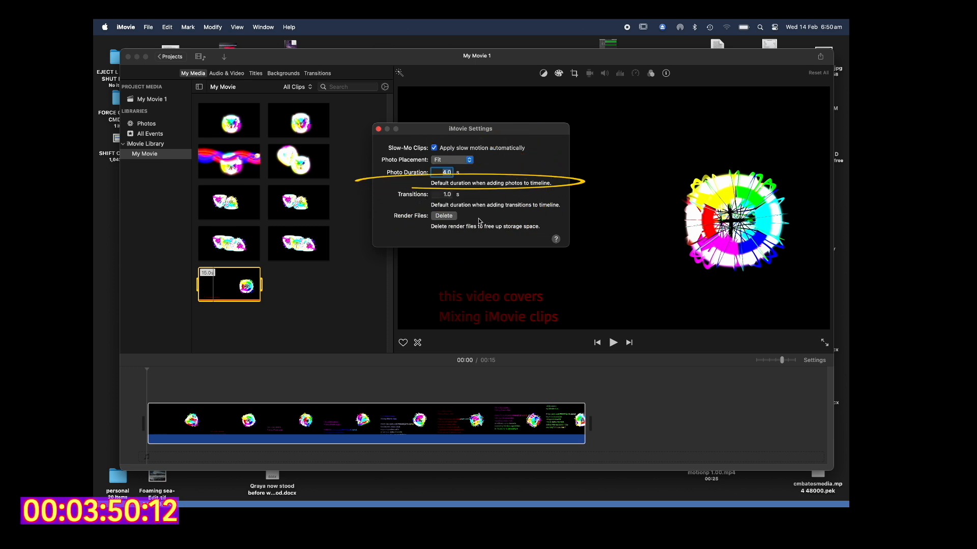
left_click(379, 130)
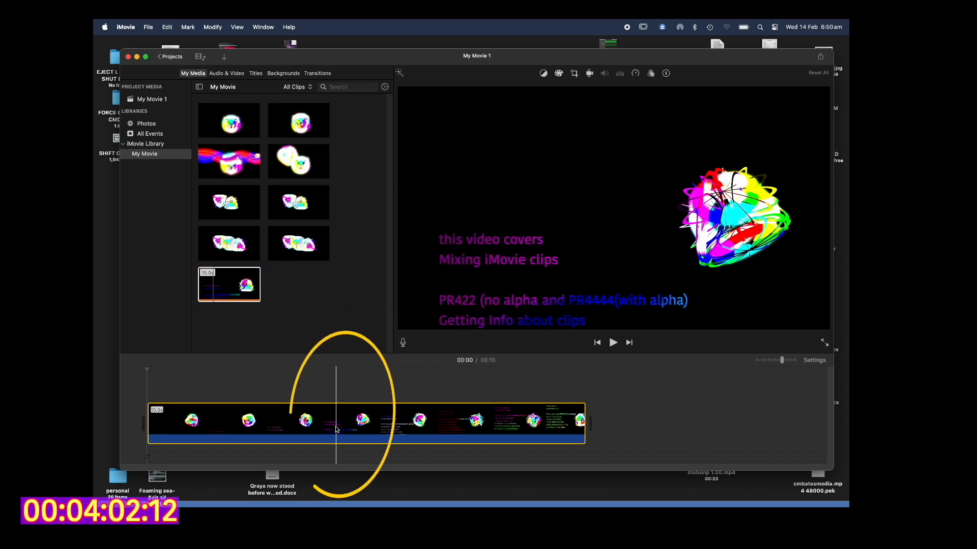
Play the contents clip in the timeline from its beginning and stop playback near the end
left_click(148, 413)
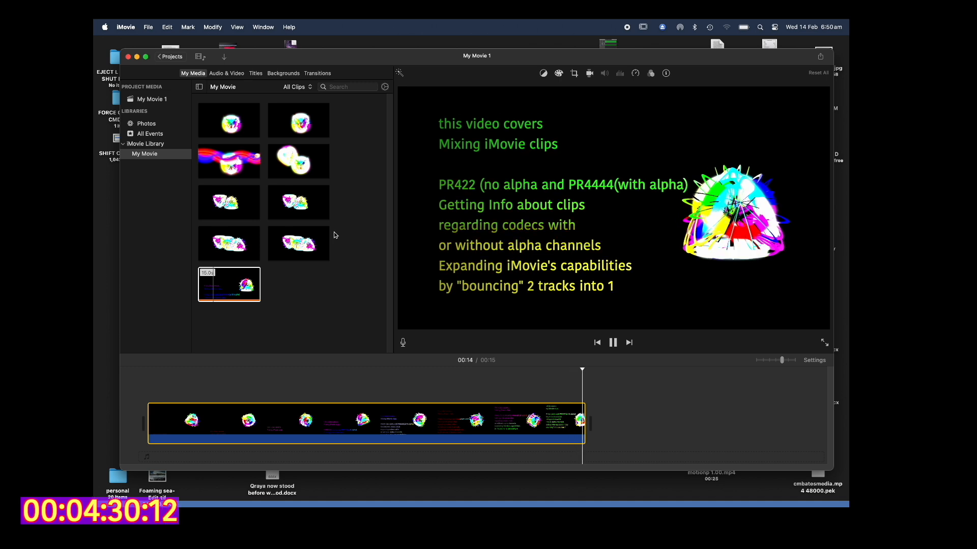
key("space")
key("space")
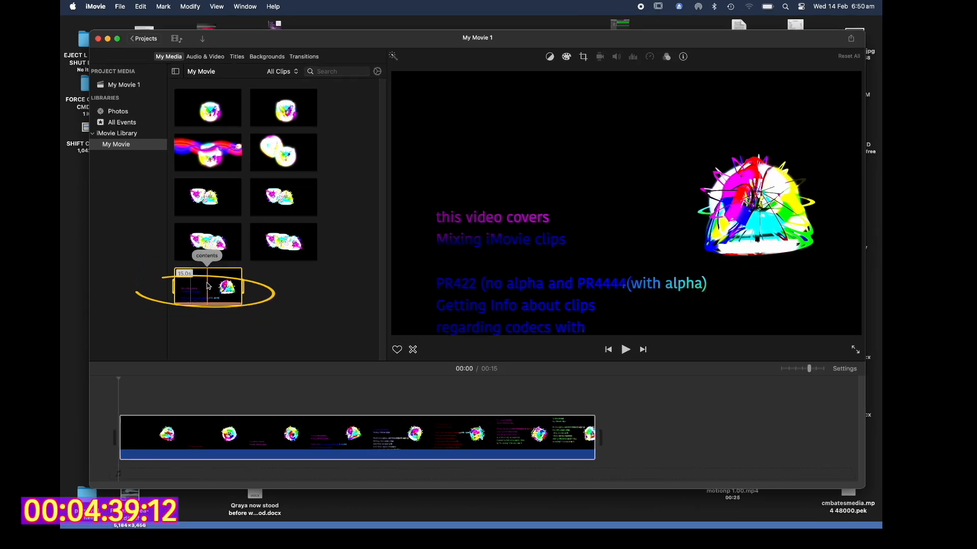
Overlay a second copy of the contents clip above the first one and set its overlay mode to Picture in Picture
left_click_drag(229, 283, 222, 334)
left_click_drag(135, 361, 34, 434)
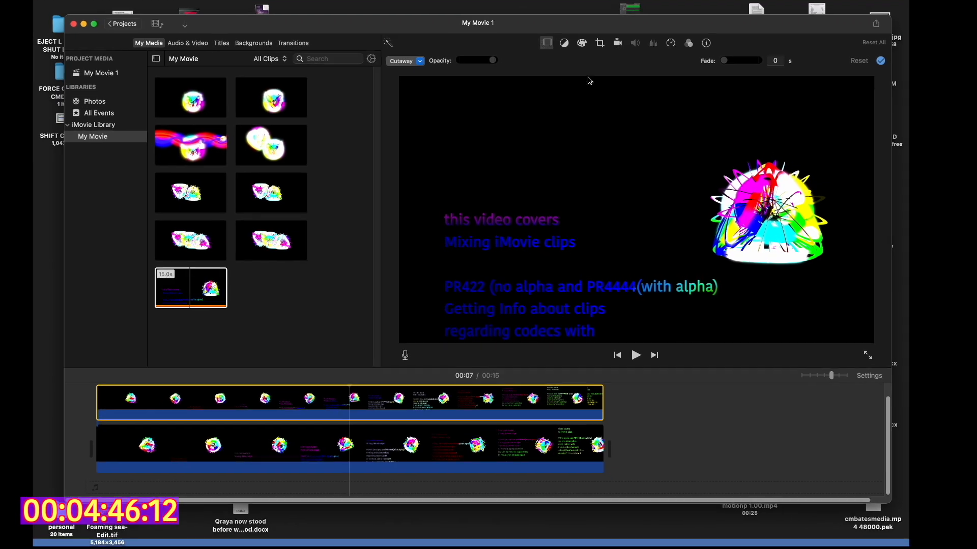
left_click(547, 42)
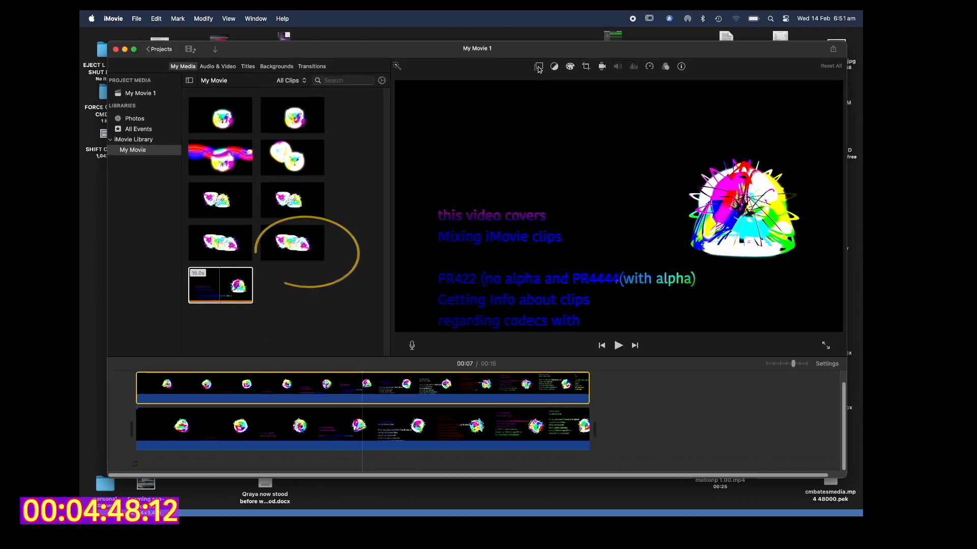
left_click(538, 67)
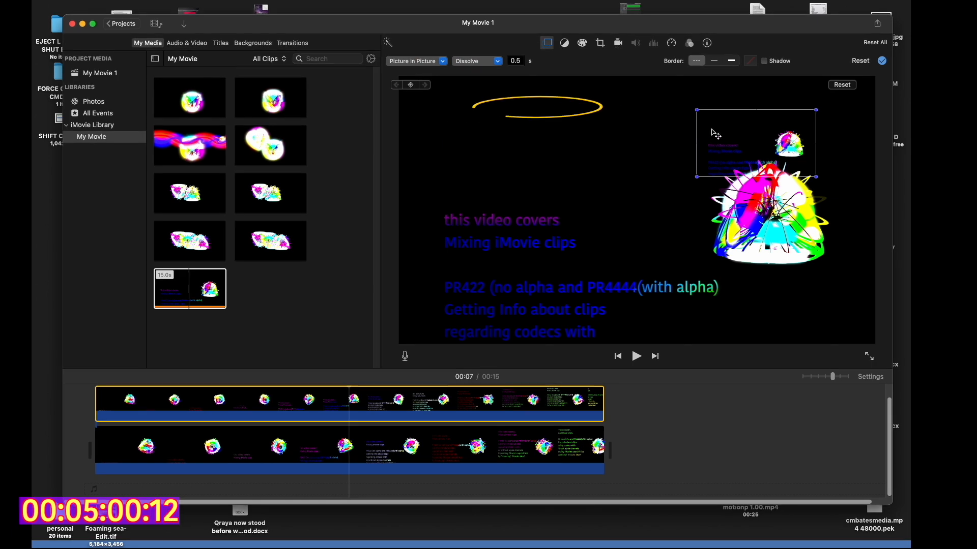
Enlarge the picture-in-picture inset to about half the frame width, place it in the frame's upper right area, and keep the Dissolve transition
left_click_drag(717, 135, 622, 155)
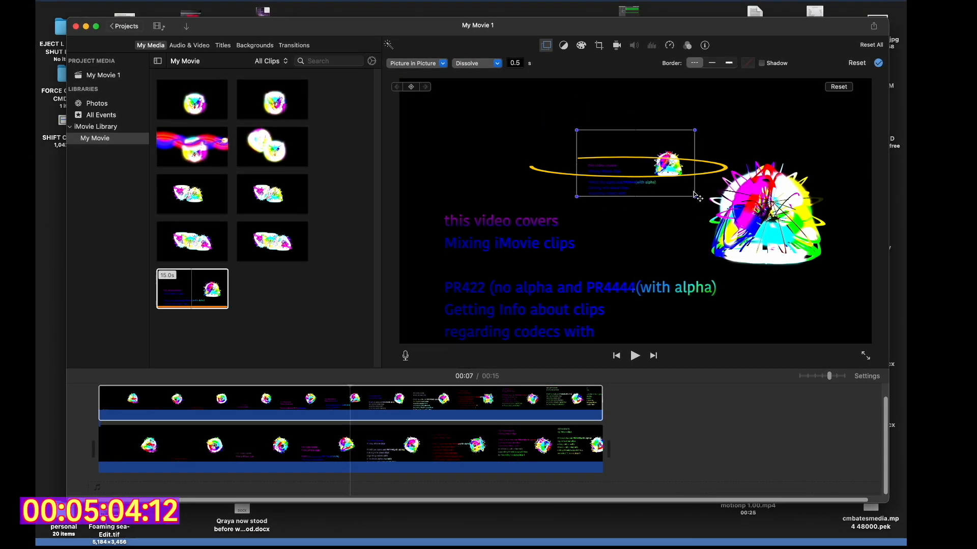
left_click_drag(695, 197, 811, 266)
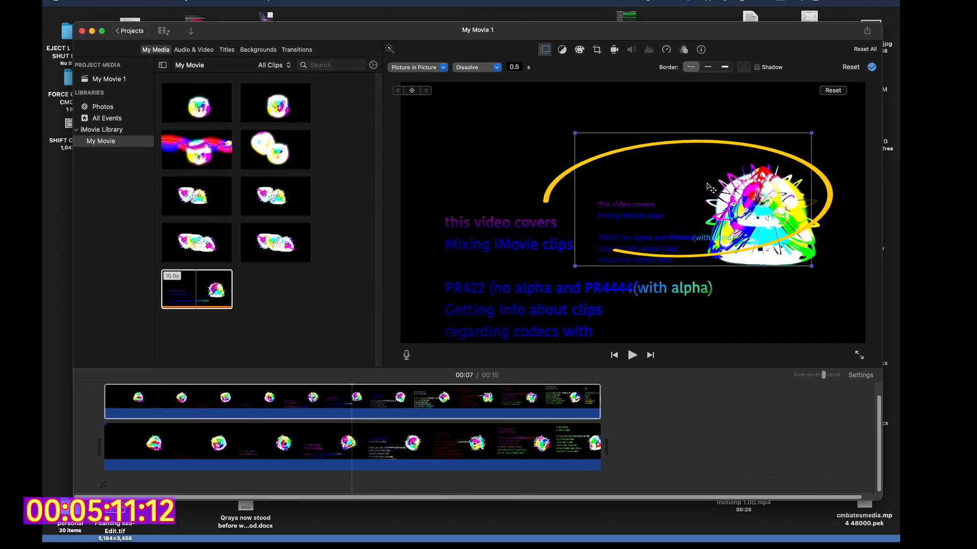
left_click_drag(687, 174, 674, 138)
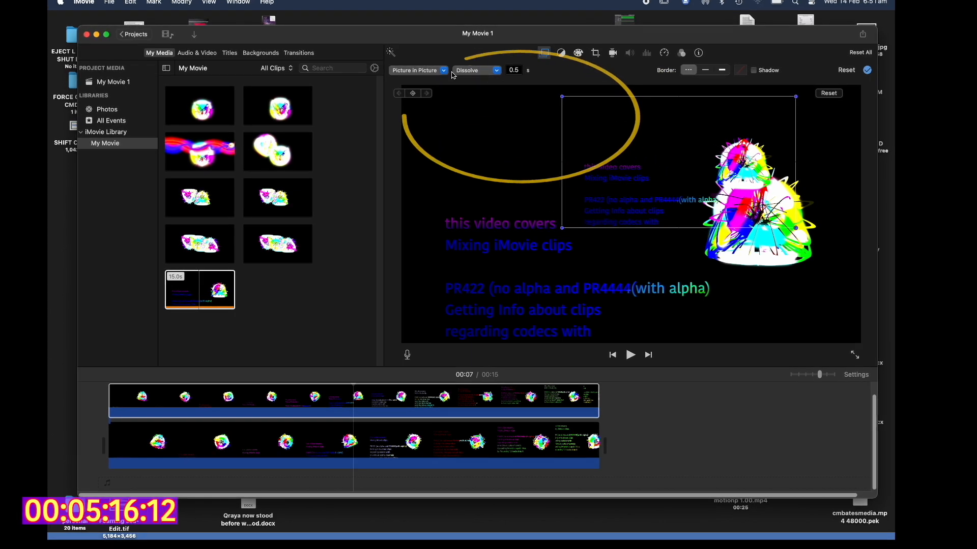
left_click(496, 70)
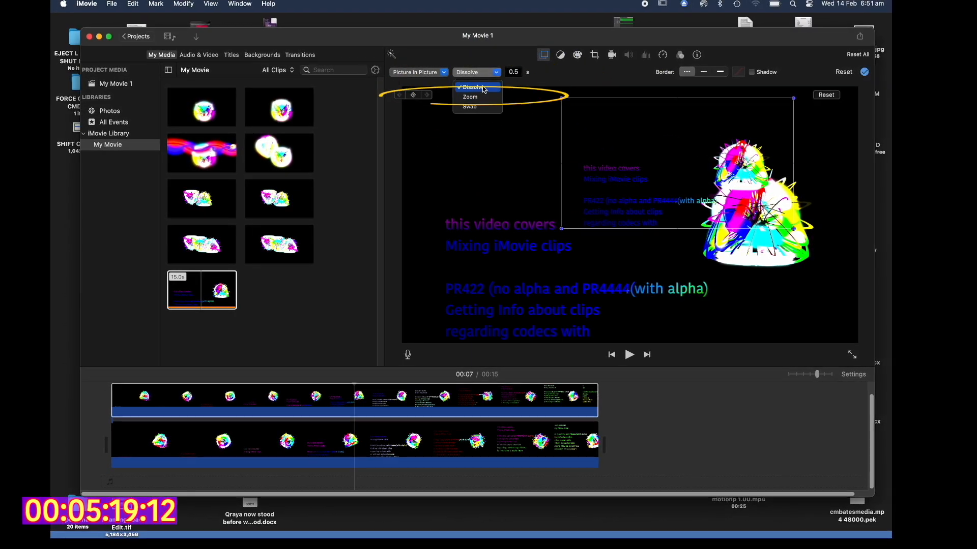
left_click(483, 88)
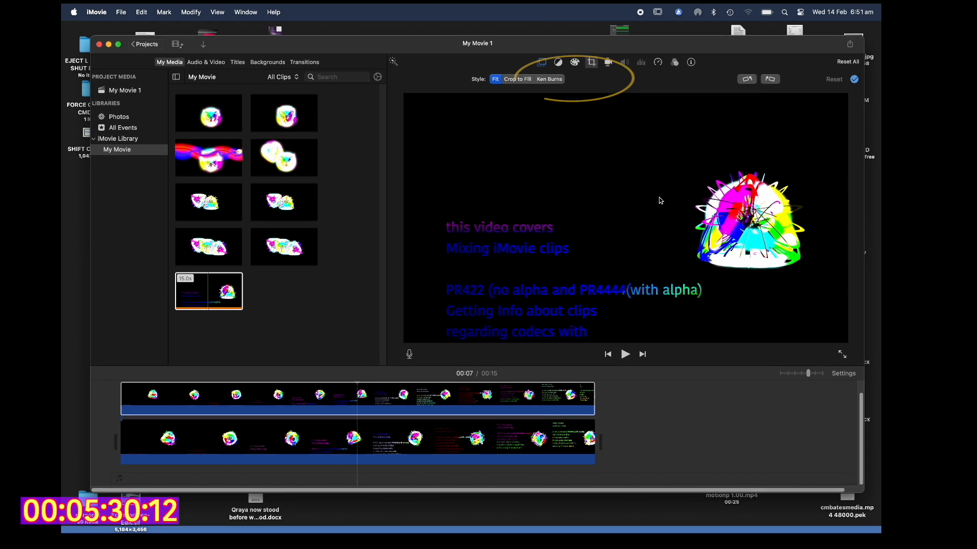
Rotate the overlay clip clockwise at the 00:10 mark and turn it back counterclockwise
left_click(461, 405)
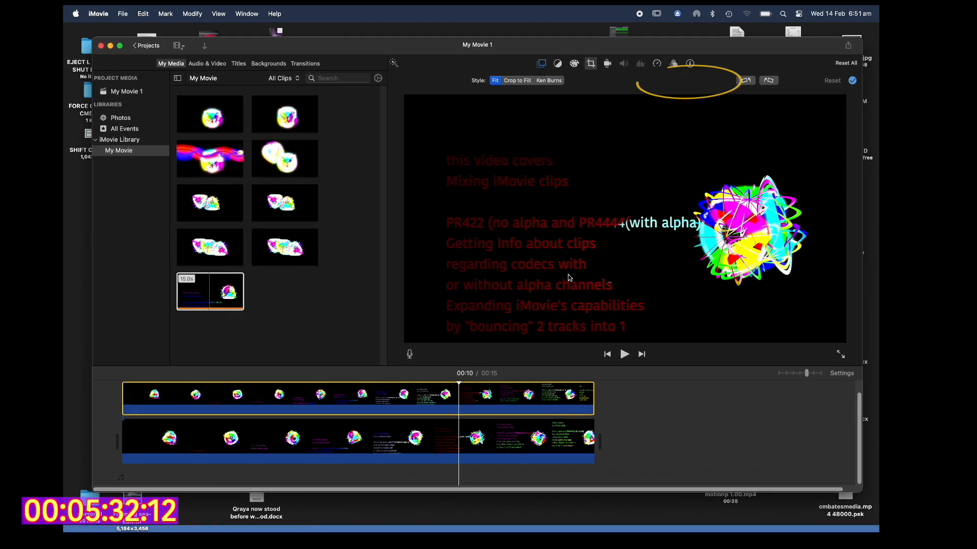
left_click(766, 84)
left_click(741, 85)
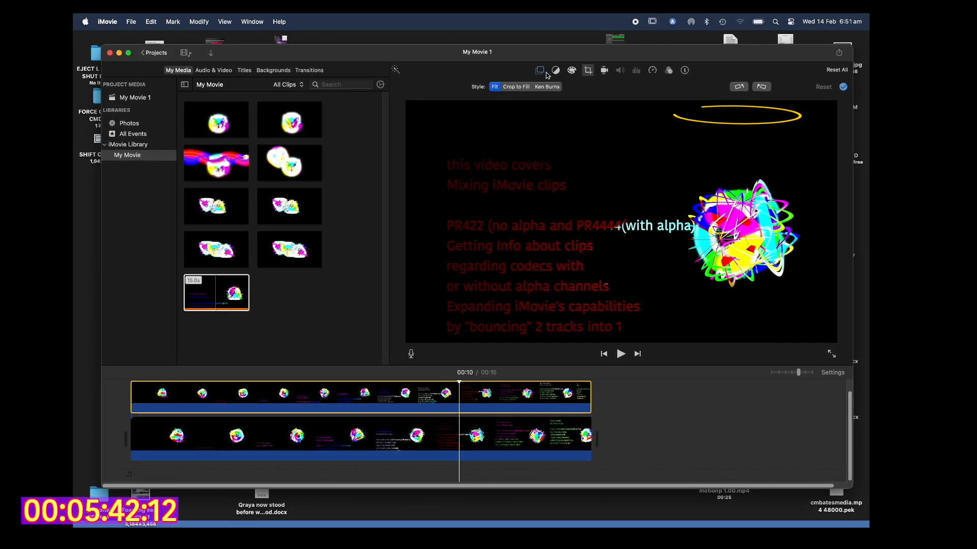
Close the crop controls, play the two-track timeline from its beginning, and stop playback of the contents clip in the media browser
left_click(588, 73)
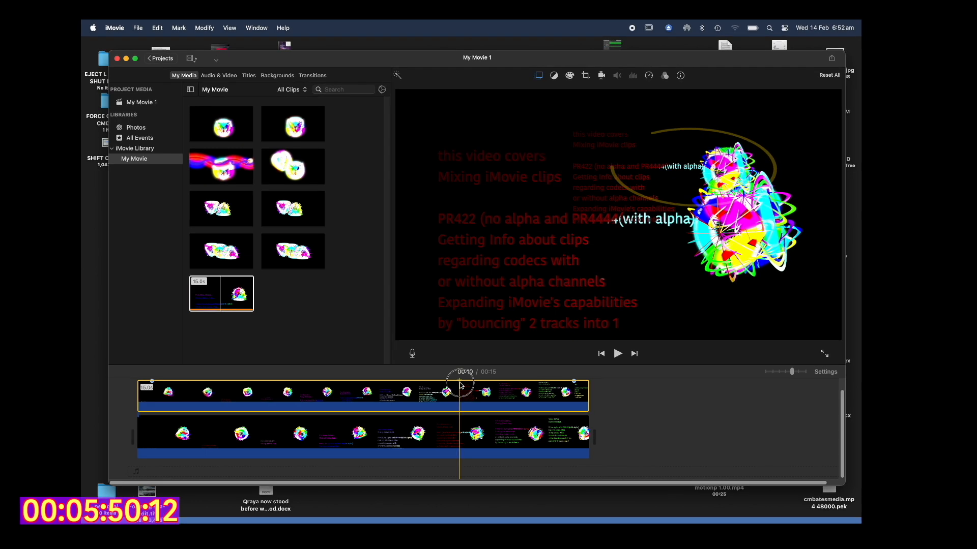
left_click(140, 393)
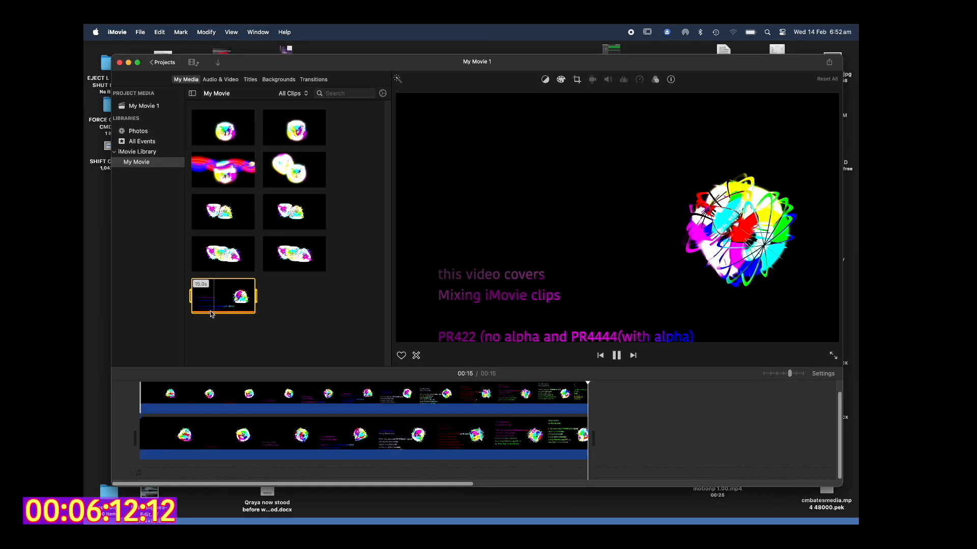
key("space")
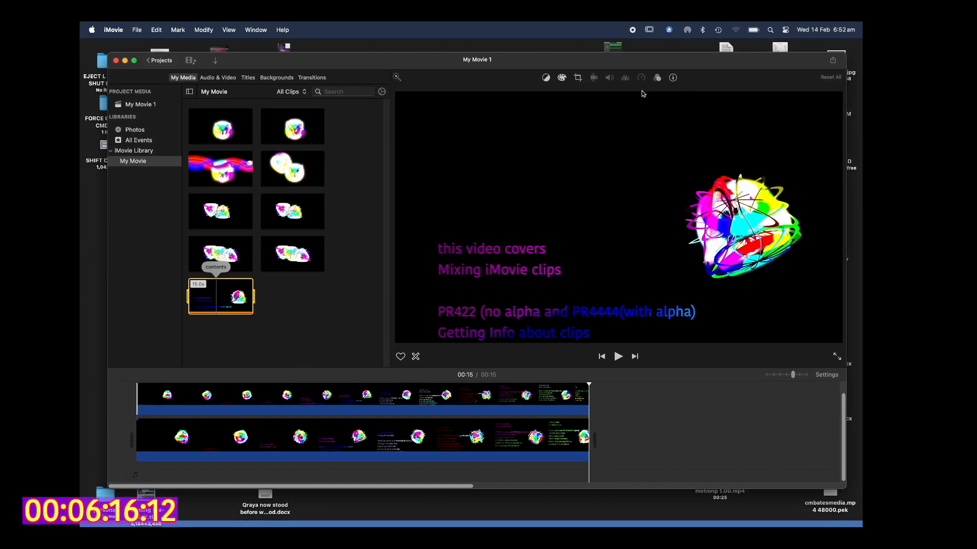
Start a file export of the selected contents clip with Custom quality, keeping the resolution at 1080p
left_click(835, 61)
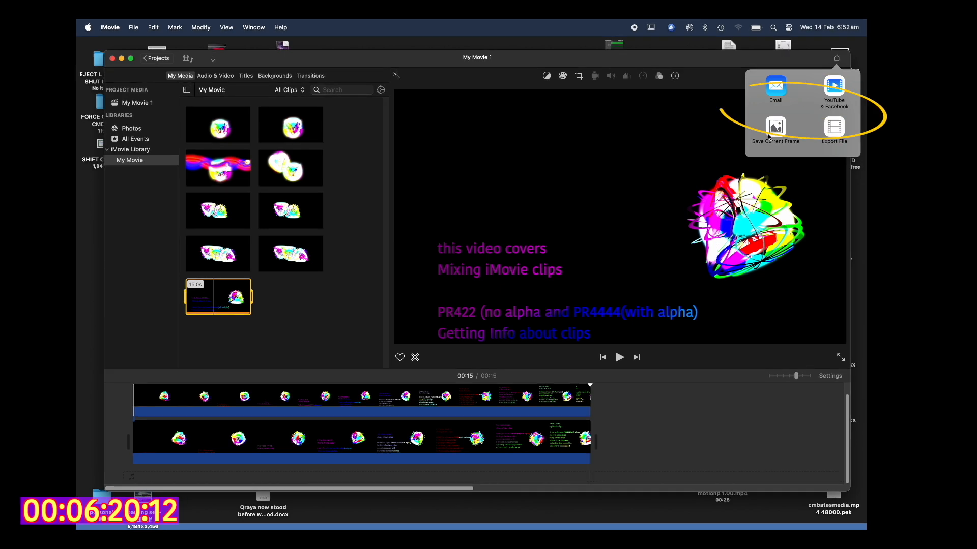
left_click(836, 129)
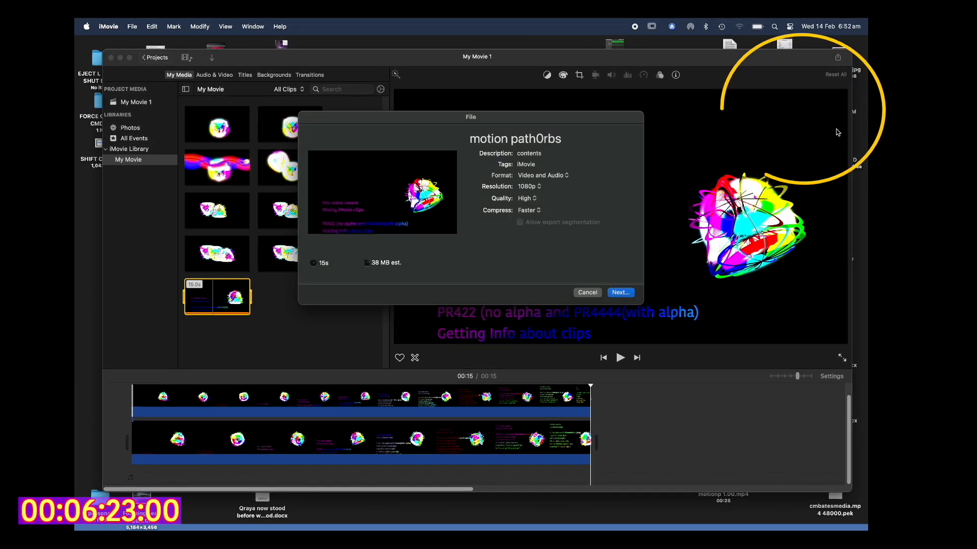
left_click(529, 165)
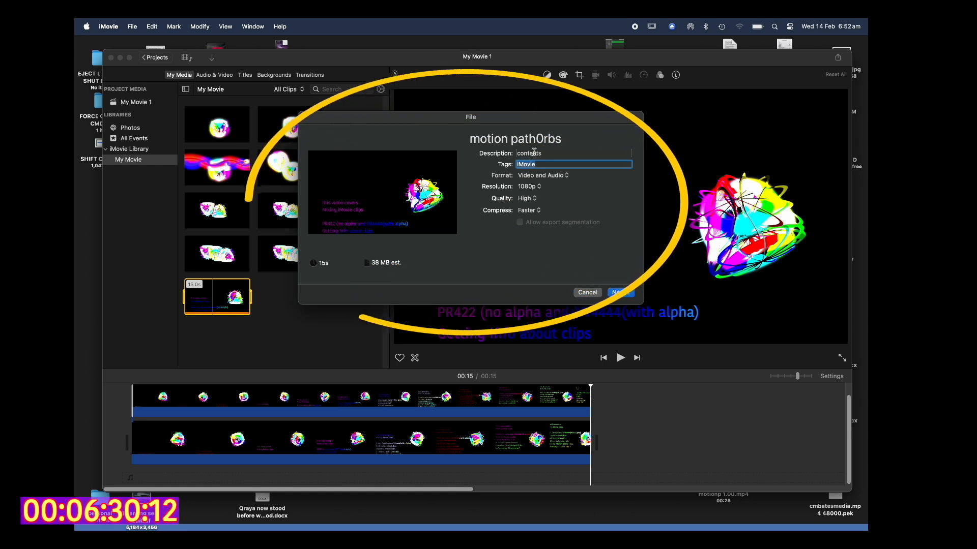
left_click(527, 199)
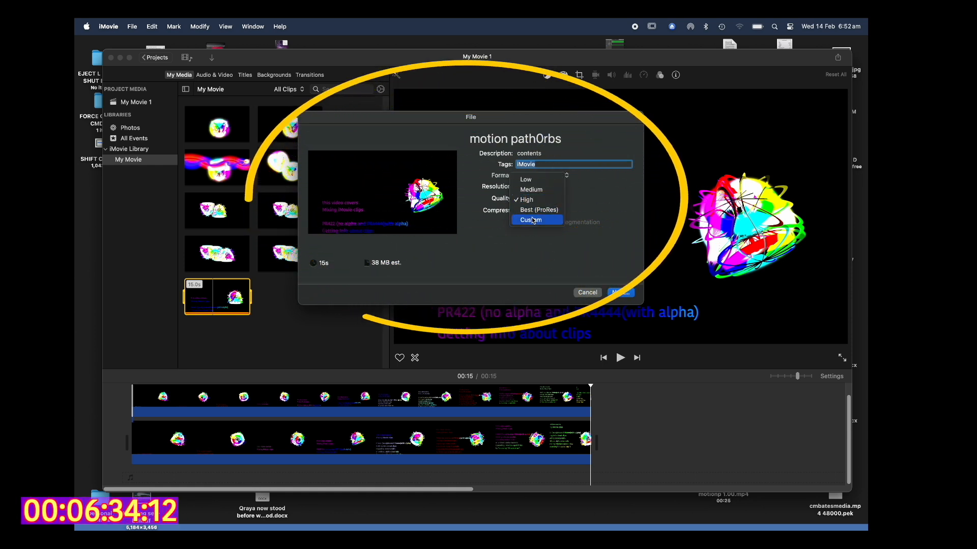
left_click(532, 220)
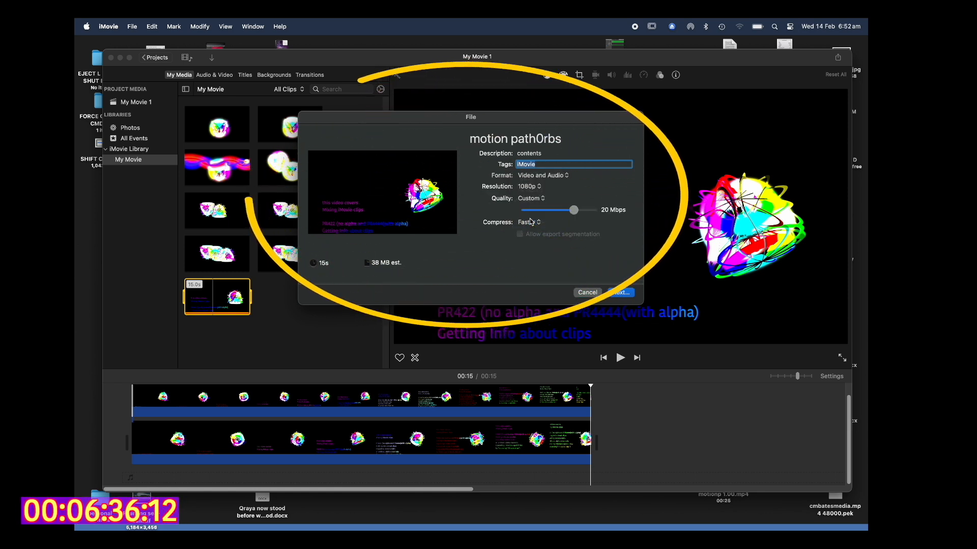
left_click(540, 190)
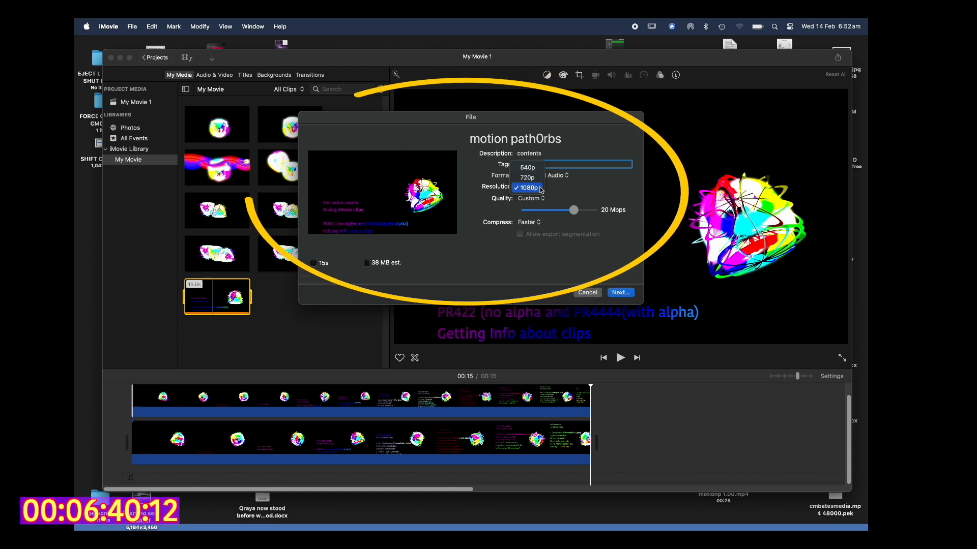
left_click(529, 188)
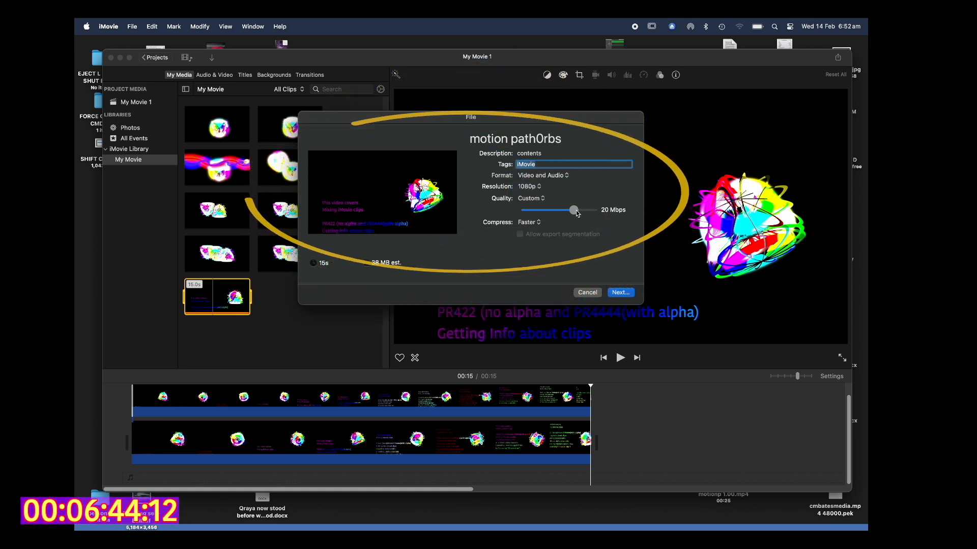
Set the export's compression to Better Quality and its custom bitrate to about 23.732 Mbps
mouse_move(577, 213)
left_mouse_down()
mouse_move(563, 212)
mouse_move(581, 212)
left_mouse_up()
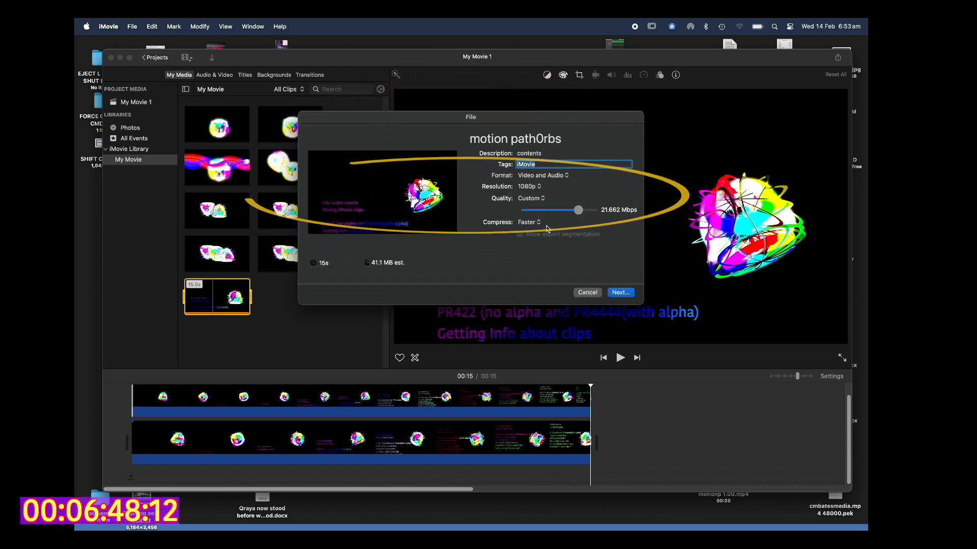
left_click(539, 223)
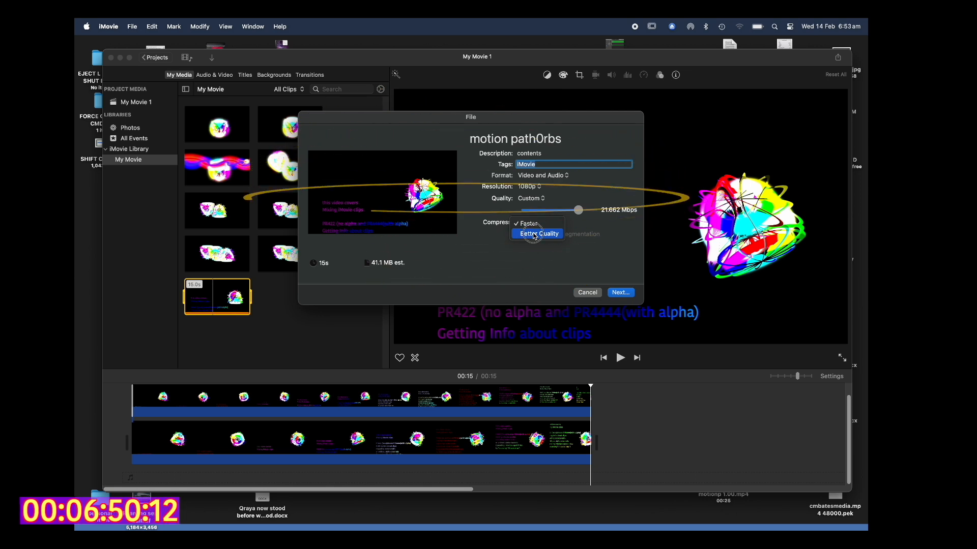
left_click(534, 235)
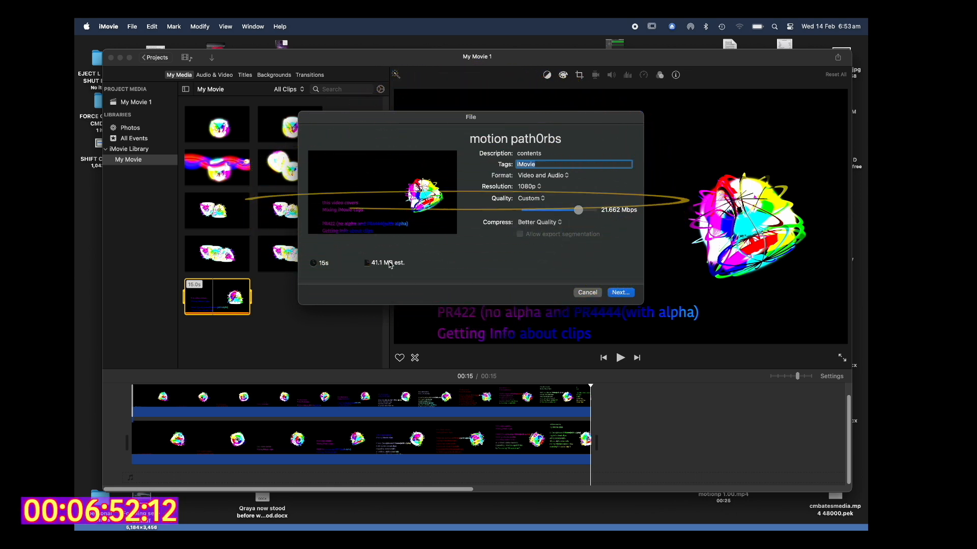
left_click_drag(578, 210, 552, 215)
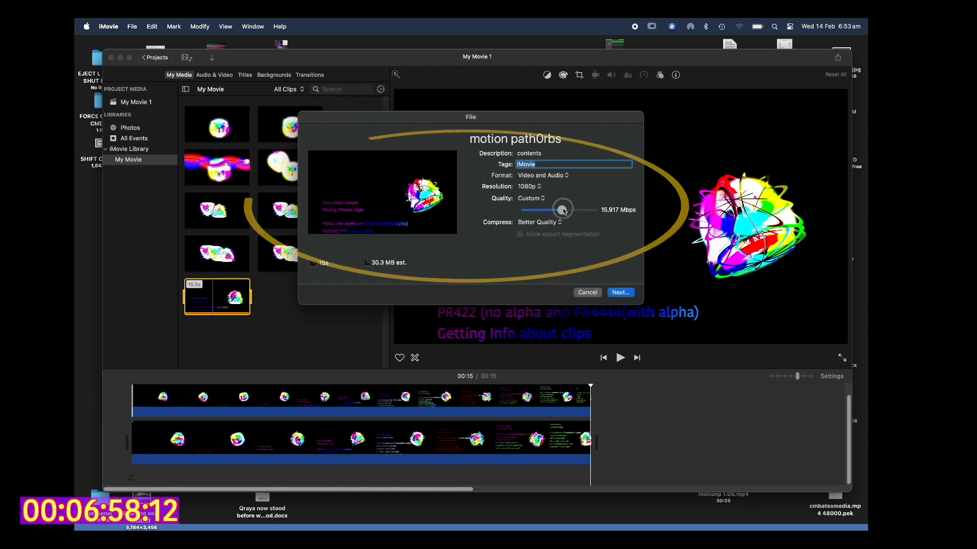
left_click_drag(553, 212, 585, 210)
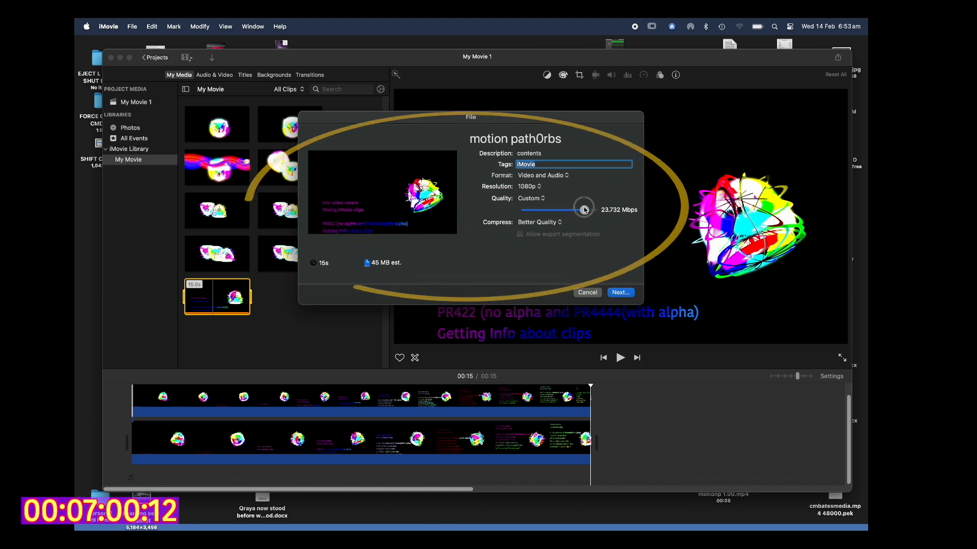
Save the exported clip to the Desktop as contents.mp4
left_click(621, 293)
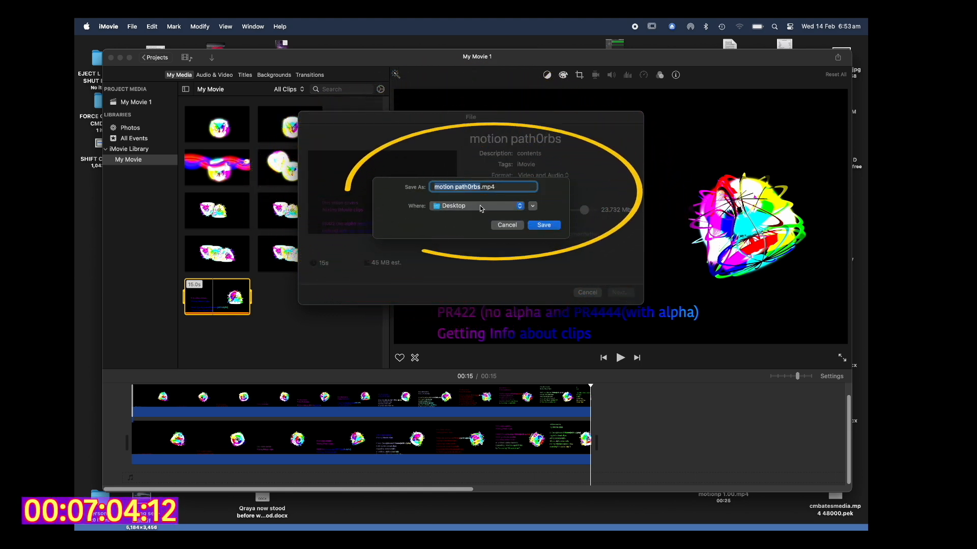
type("co")
type("ntent")
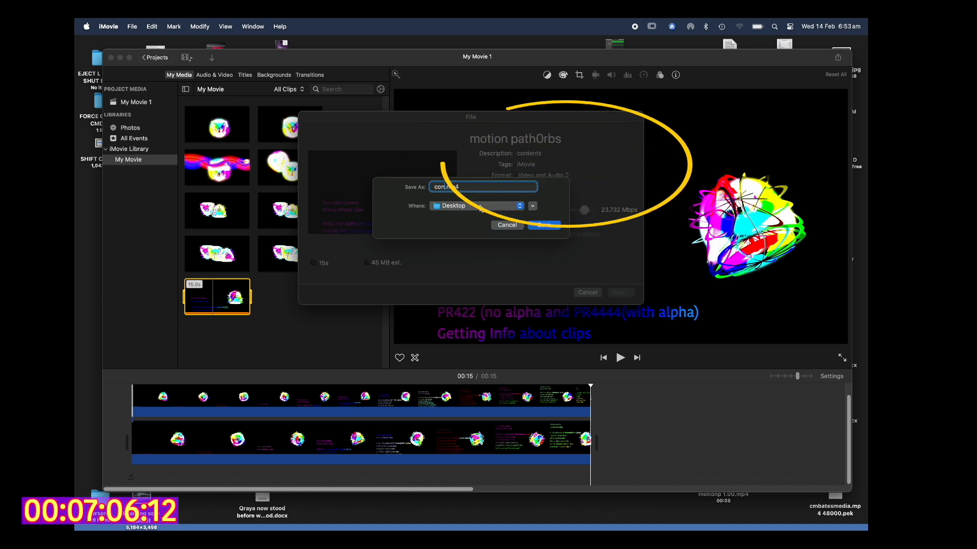
type("s")
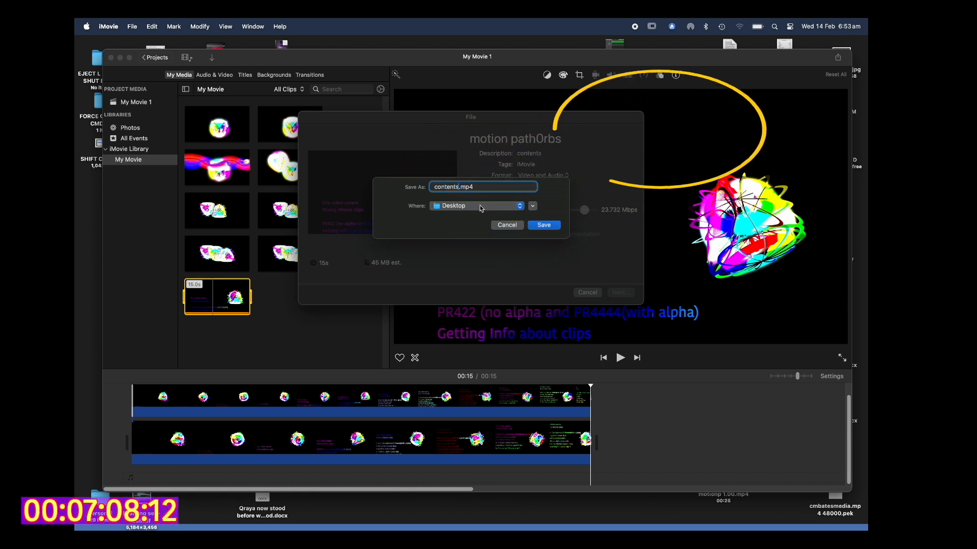
left_click(541, 226)
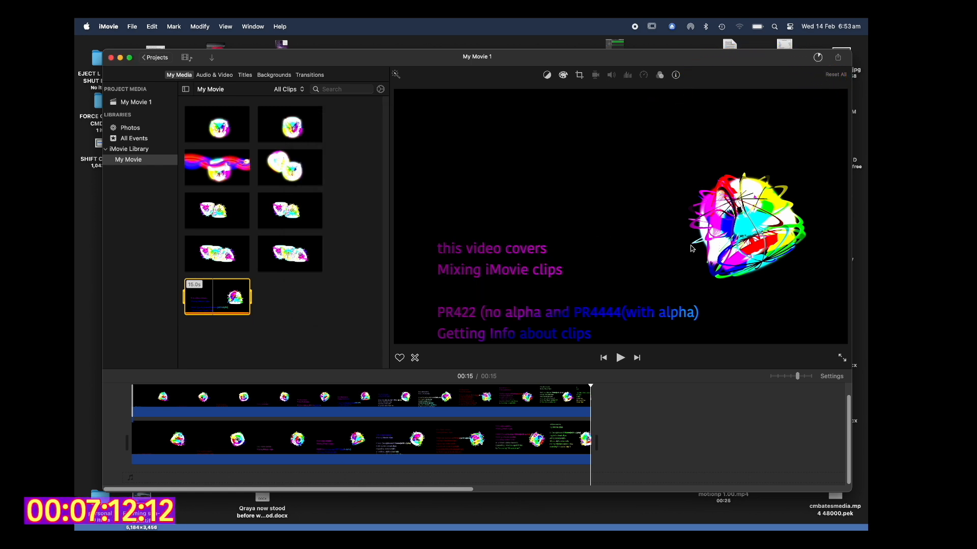
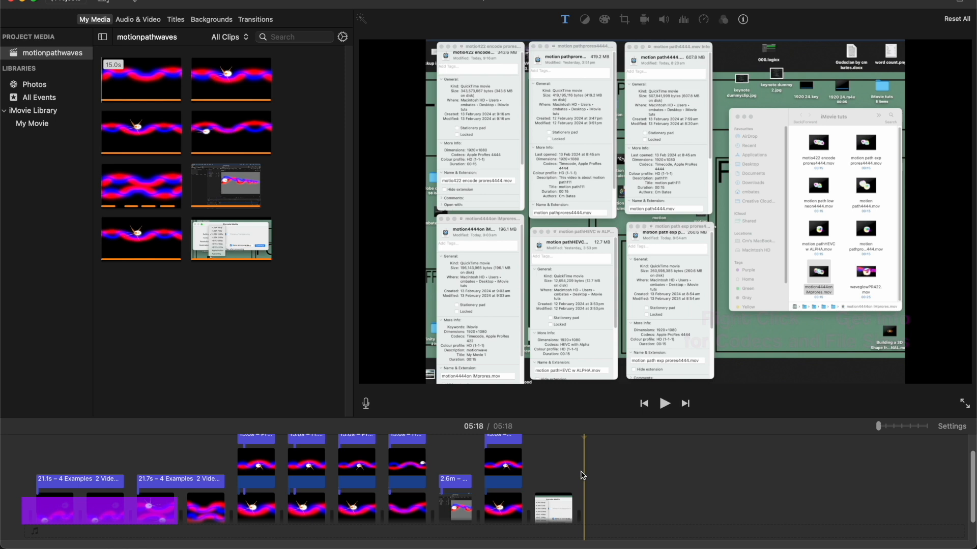
Review the quality options in the motionpathwaves project's file export settings and cancel the export
left_click(959, 1)
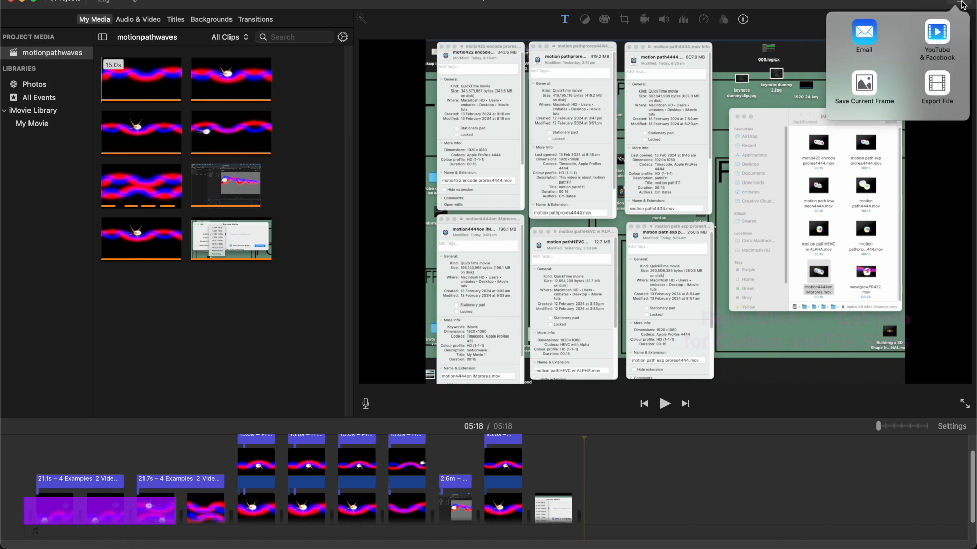
left_click(938, 88)
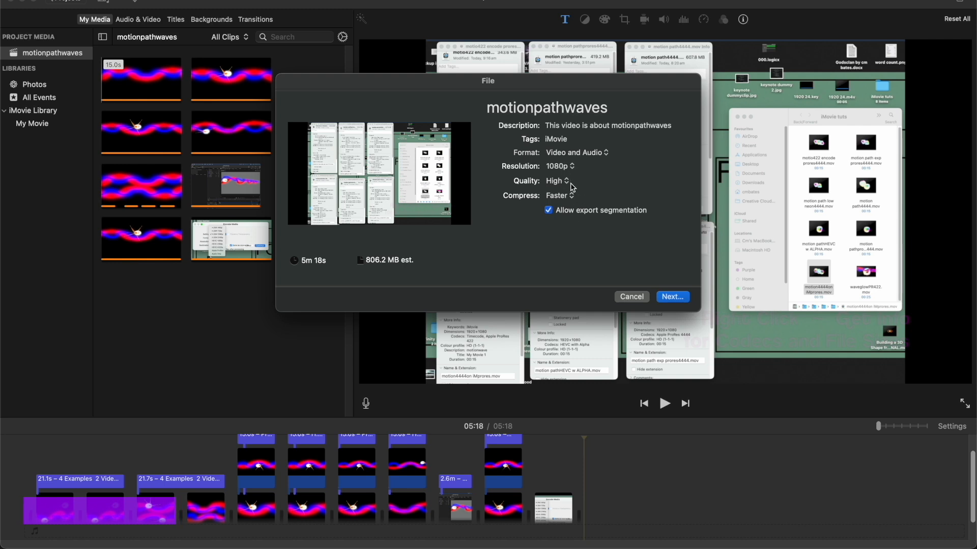
left_click(566, 185)
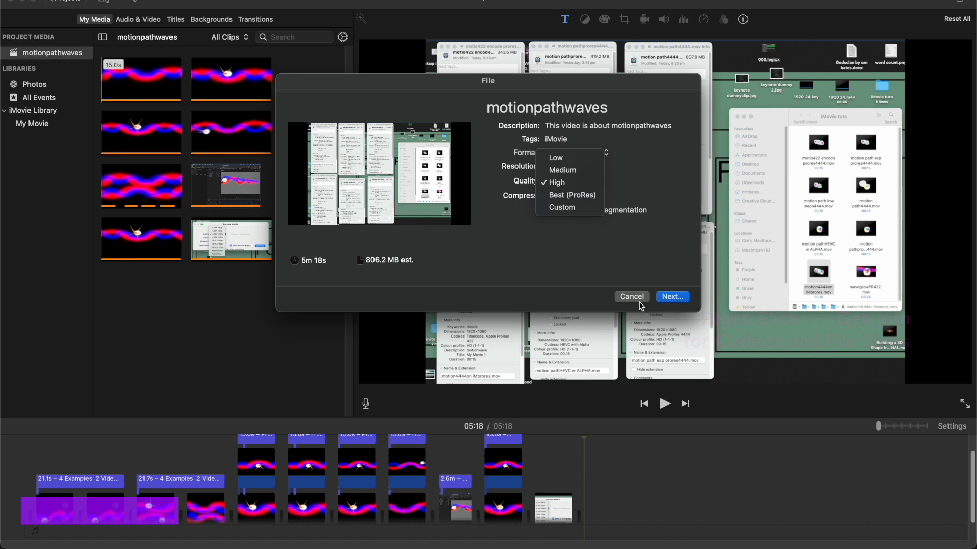
left_click(635, 300)
left_click(634, 299)
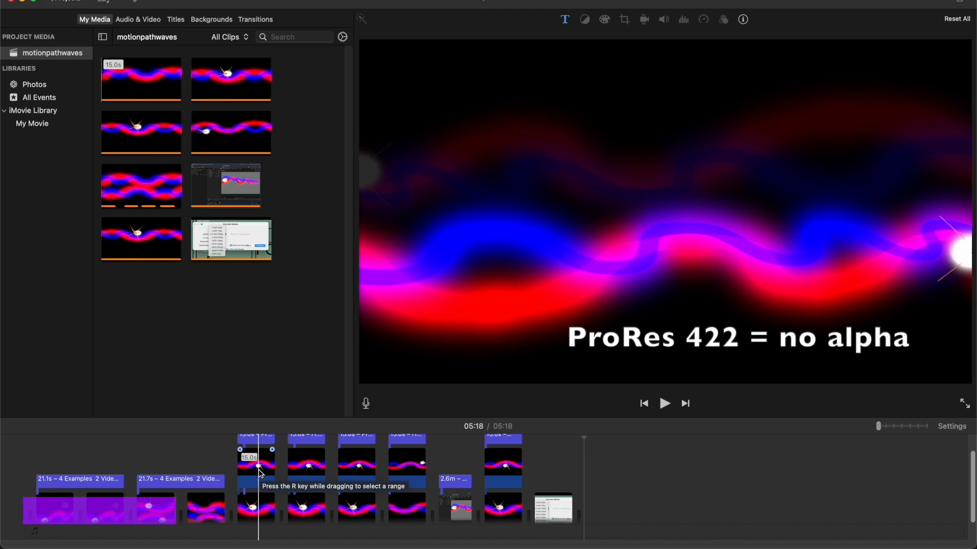
Raise the cutaway opacity of the upper clip in the H.264 1080p example to full and lower it to the minimum
left_click(298, 464)
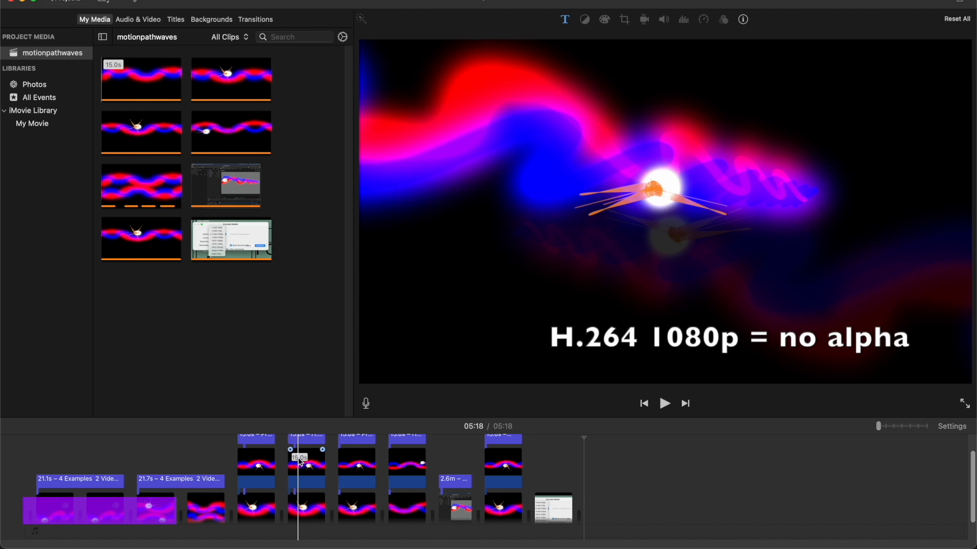
left_click(342, 460)
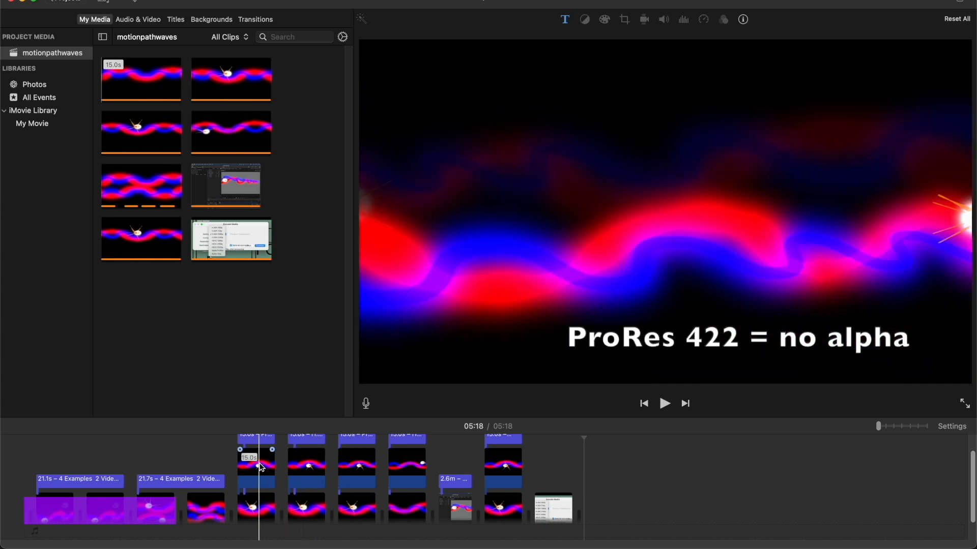
left_click(312, 464)
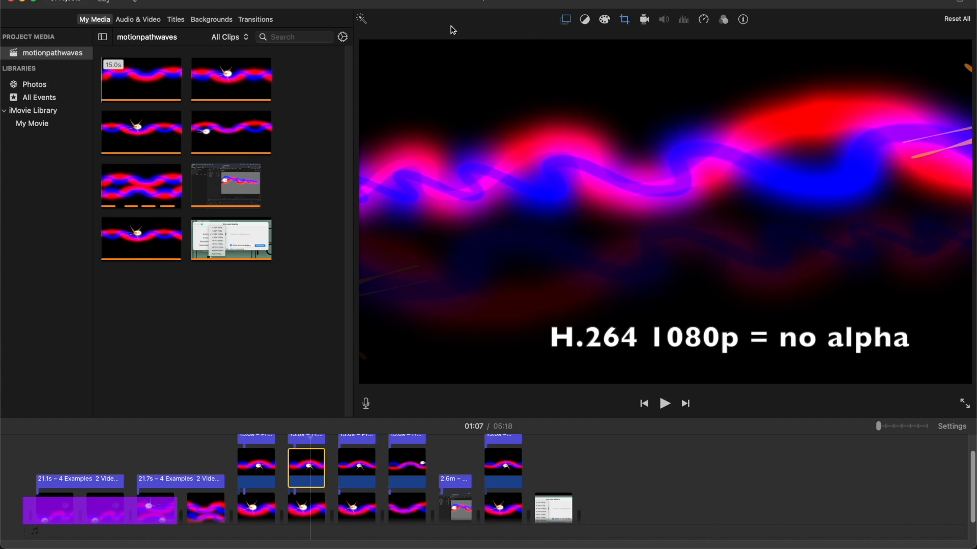
left_click(565, 20)
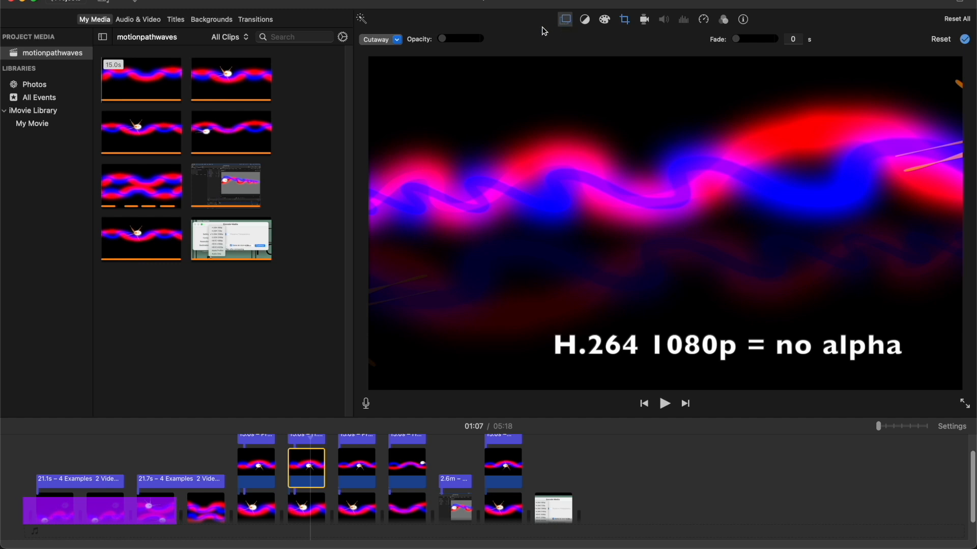
left_click_drag(440, 40, 500, 36)
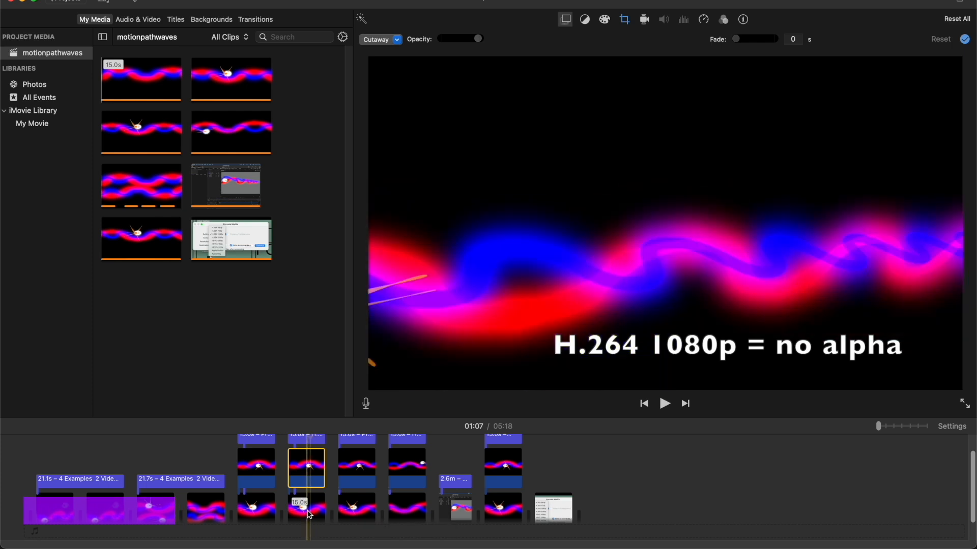
left_click_drag(478, 39, 439, 45)
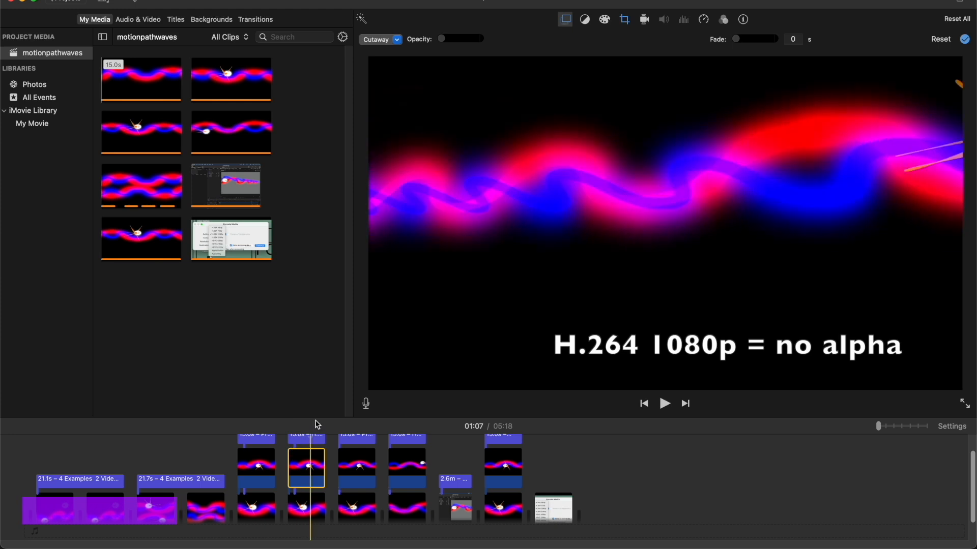
Lower the cutaway opacity of the upper clip in the ProRes 422 example to the minimum and raise it to full
left_click(262, 465)
left_click_drag(478, 39, 431, 49)
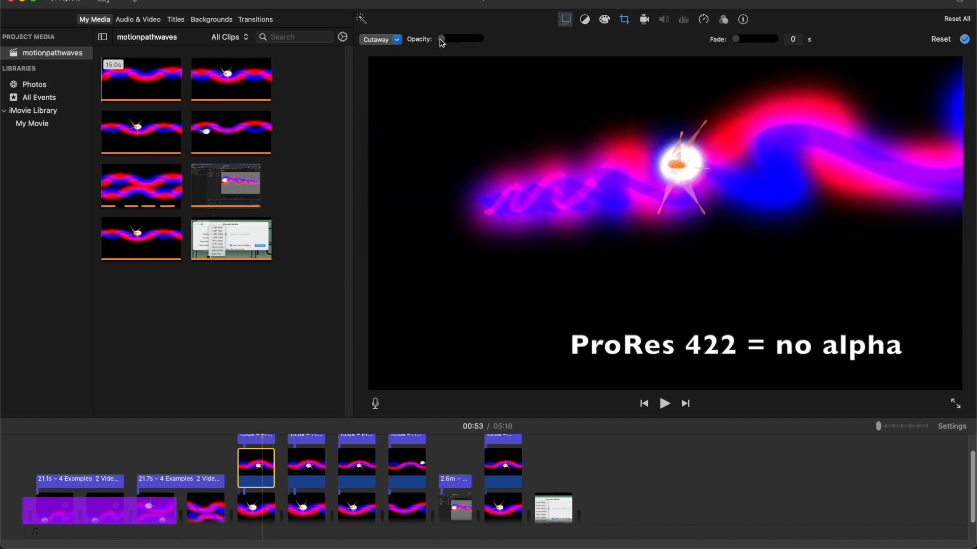
left_click_drag(443, 39, 492, 37)
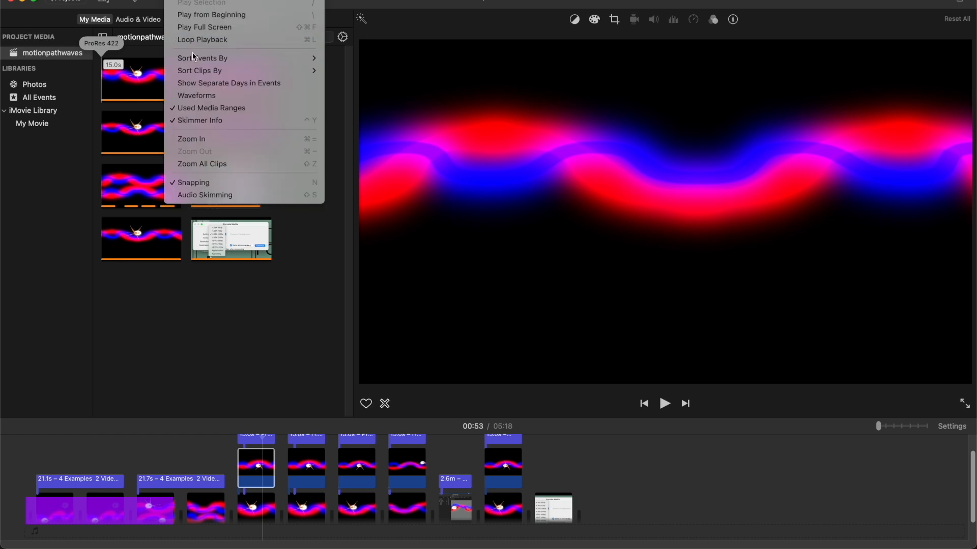
Select the ProRes 422 clip in the media browser and turn off the skimmer info labels
left_click(181, 109)
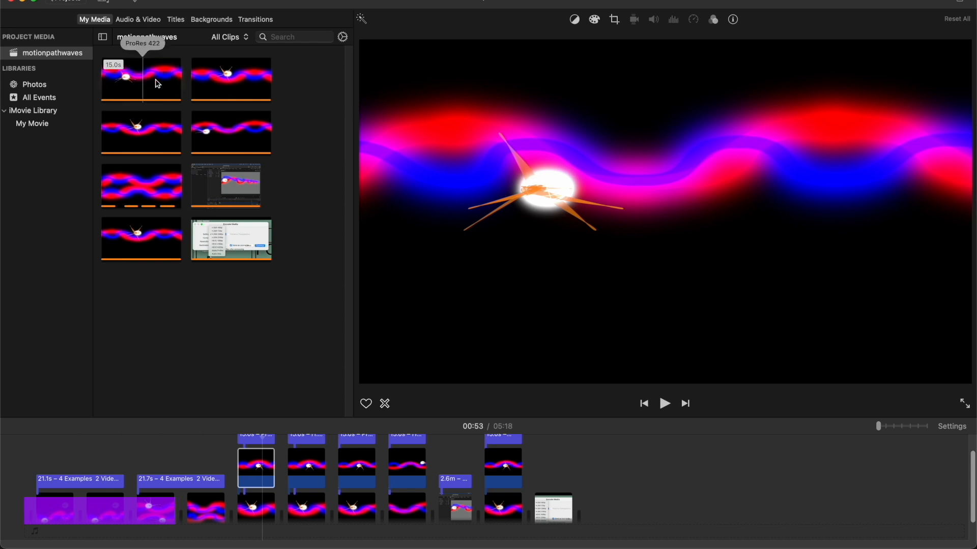
left_click(156, 84)
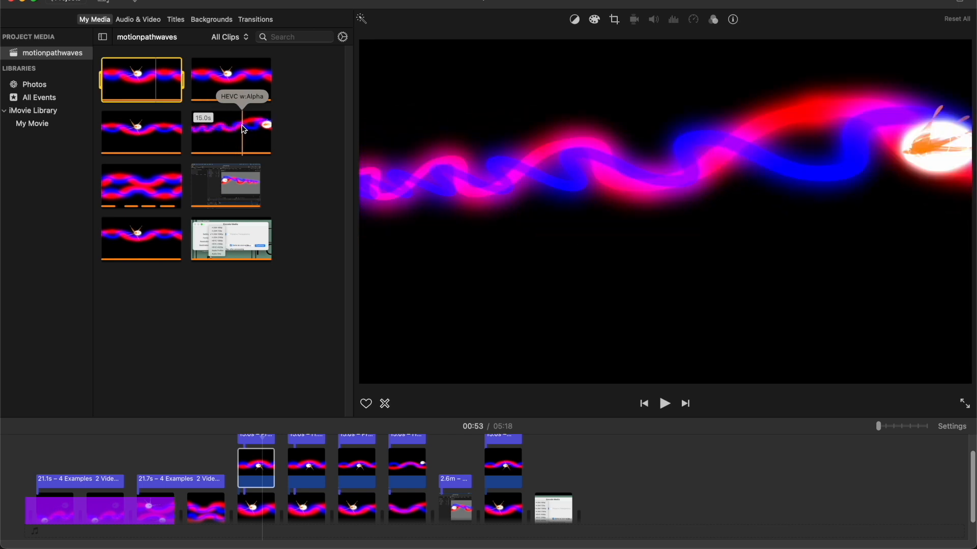
left_click(178, 0)
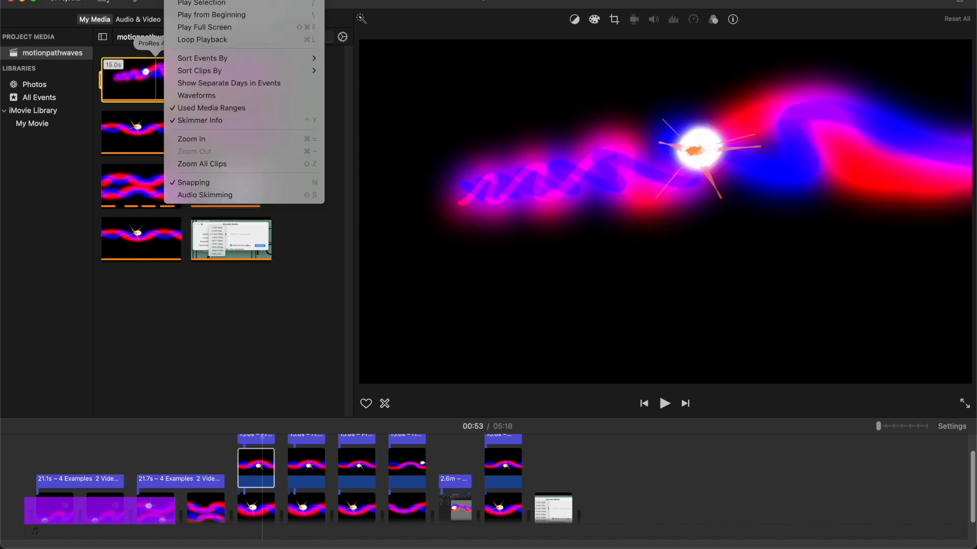
left_click(196, 124)
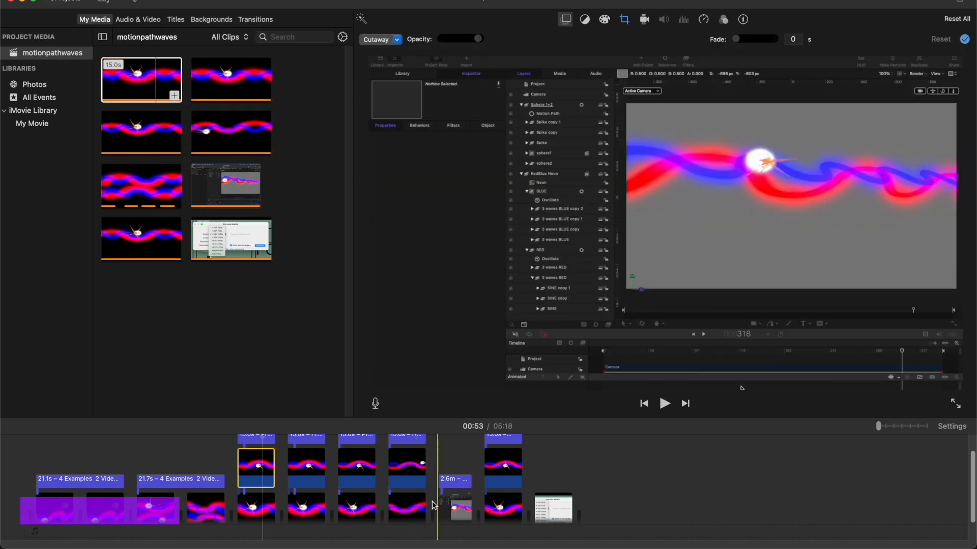
Move the playhead to 01:42, return to the project overview, reopen the motionpathwaves project and hide the media library
left_click(432, 502)
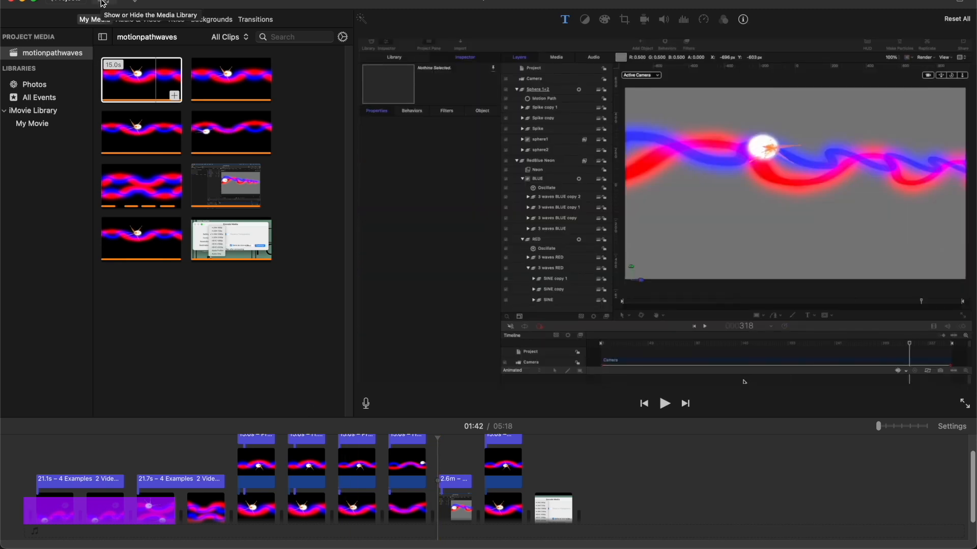
left_click(60, 2)
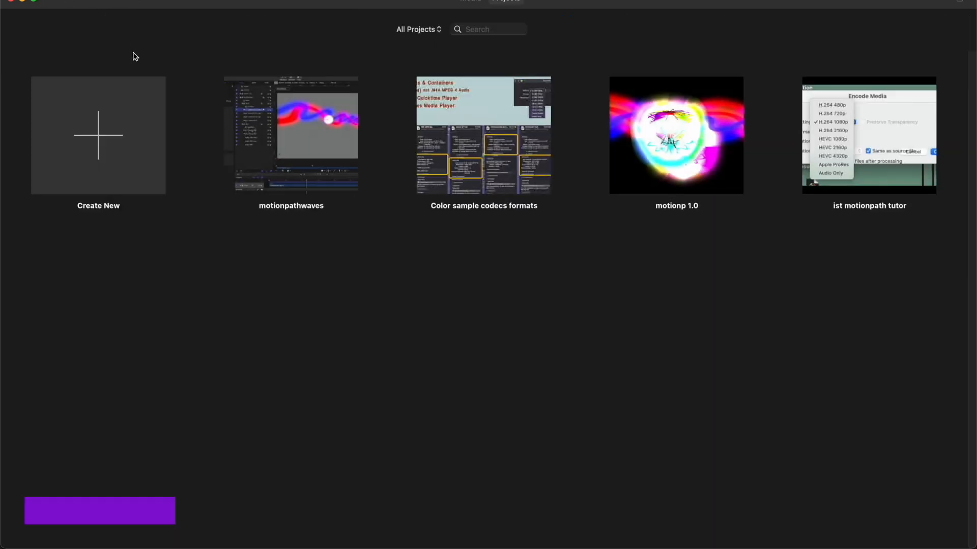
mouse_move(468, 168)
mouse_move(326, 169)
double_click(302, 148)
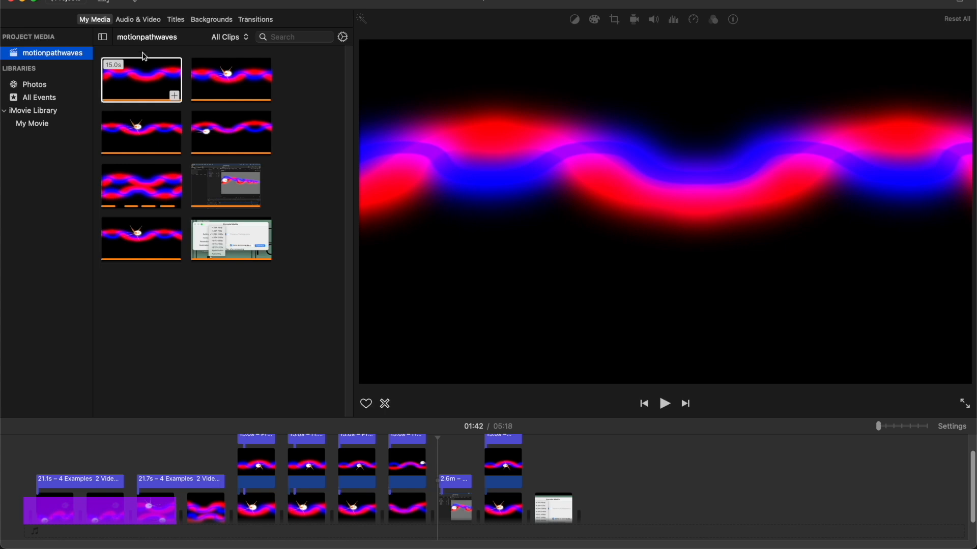
left_click(105, 5)
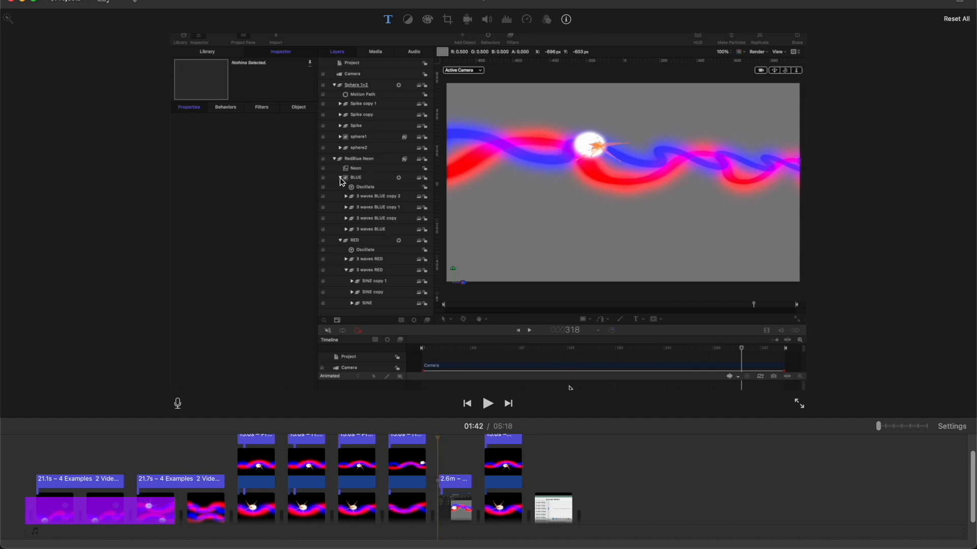
Play the timeline section on the Apple Motion project exported as ProRes4444 to examine its layers
left_click(443, 438)
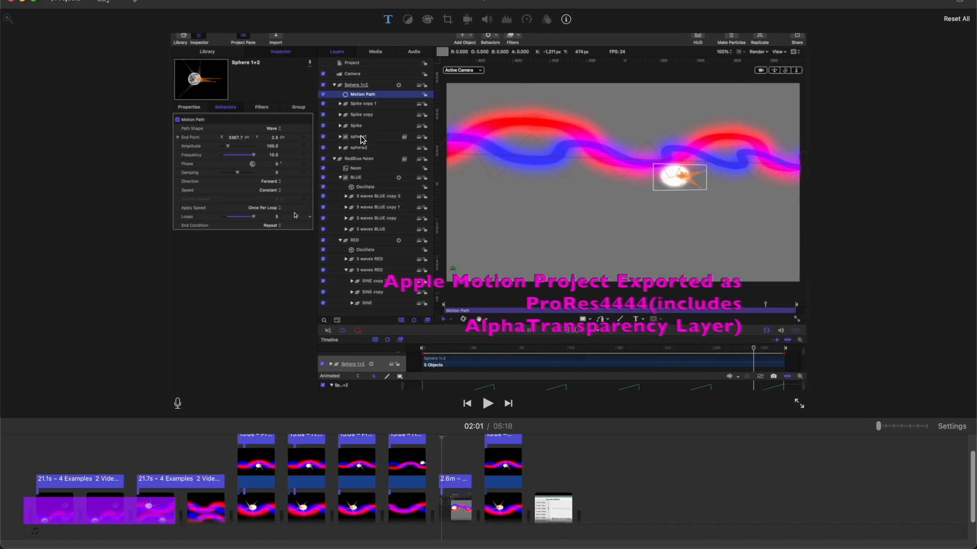
key("space")
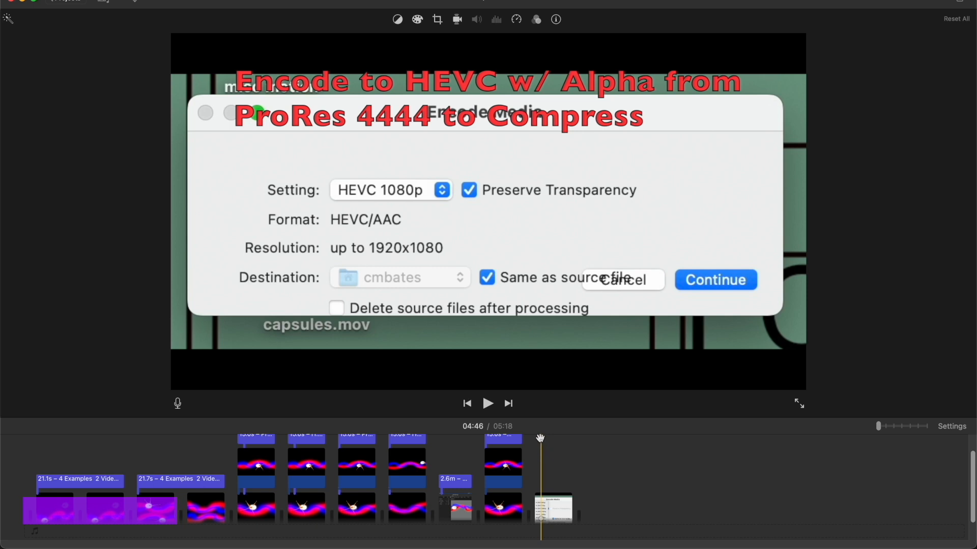
Play the encoding segment from 04:38, pausing to examine the Encode Selected Video Files command and the HEVC 1080p settings with Preserve Transparency
left_click(533, 439)
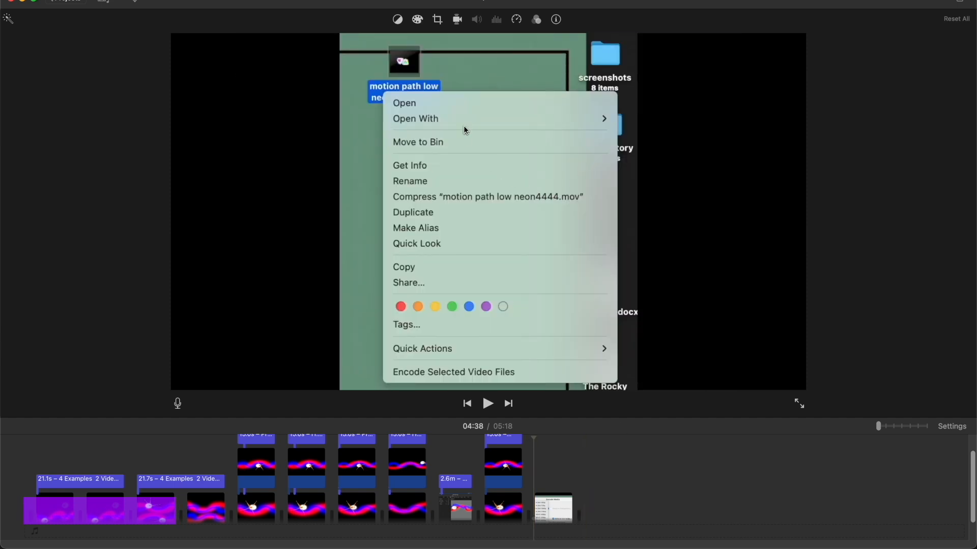
key("space")
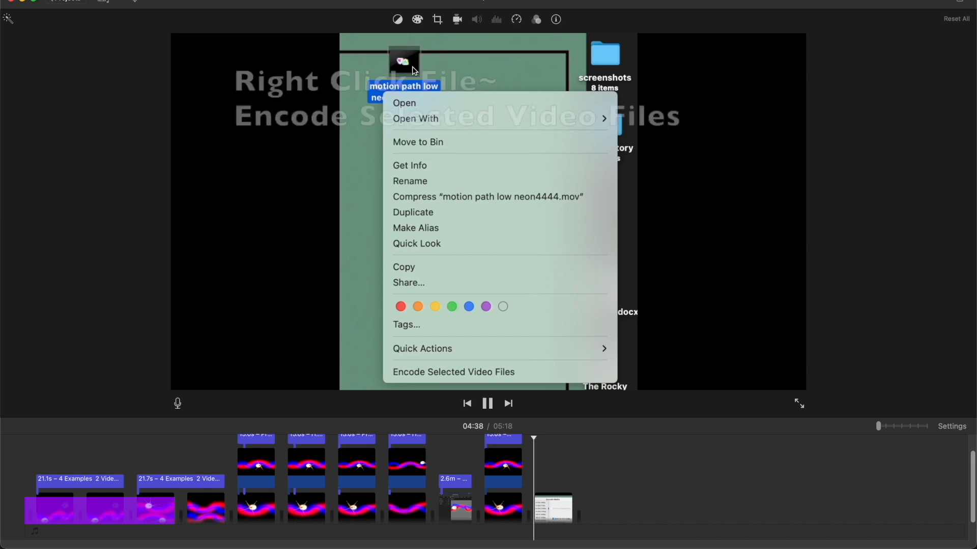
key("space")
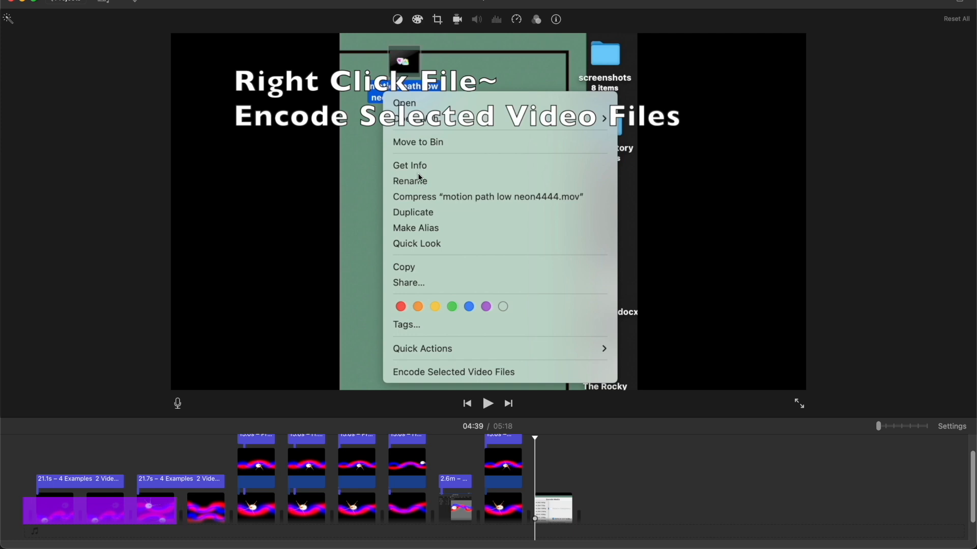
key("space")
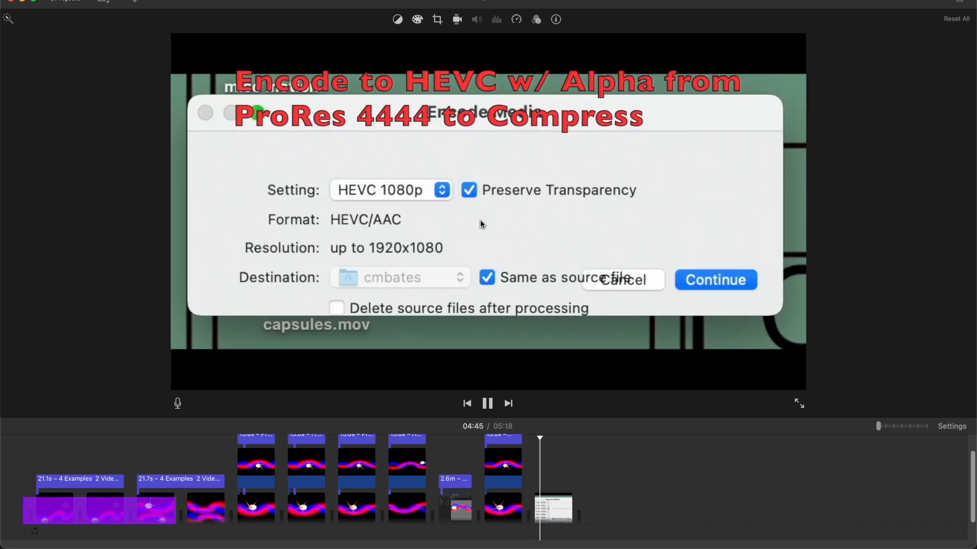
left_click(487, 405)
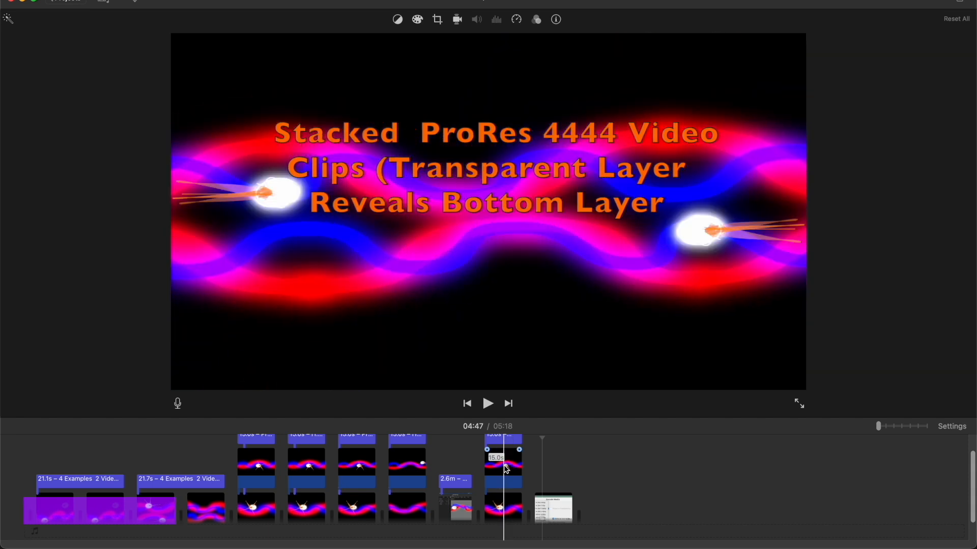
Play on to the ProRes 422 encoding example and examine the list of compatible presets and the file information comparison
key("space")
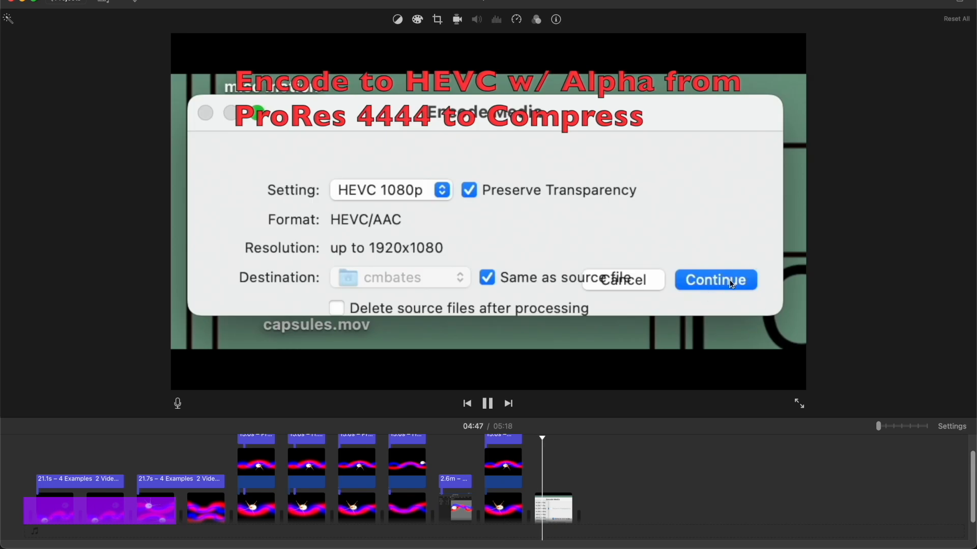
left_click_drag(544, 440, 545, 439)
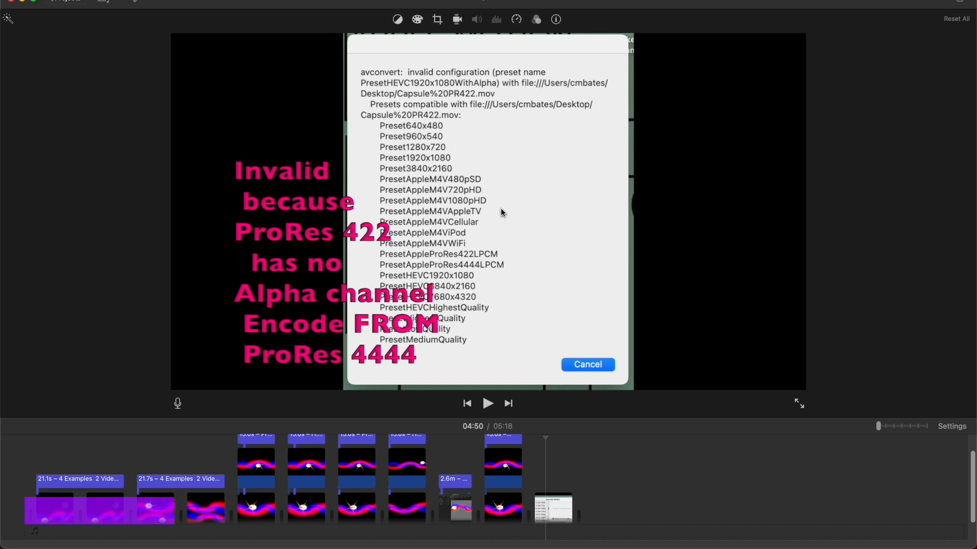
left_click(493, 407)
left_click(490, 407)
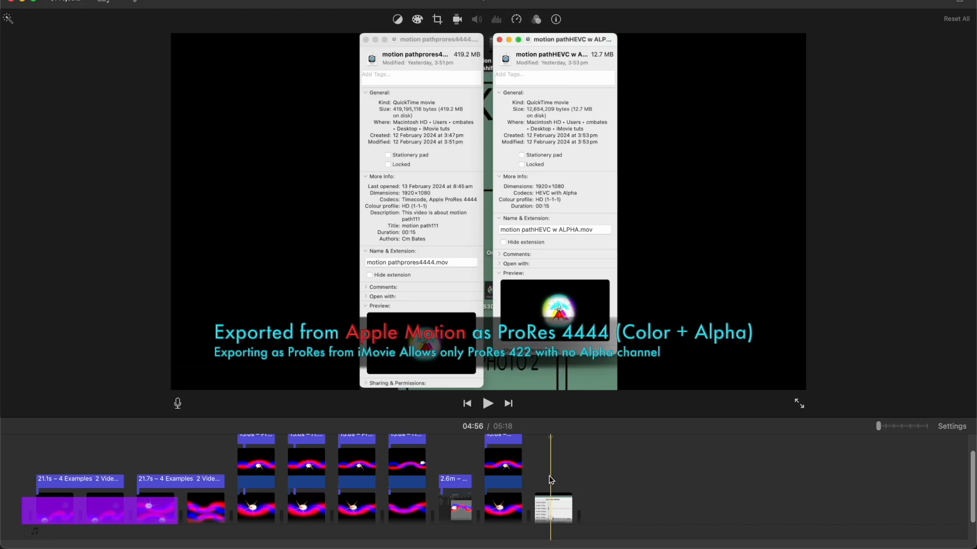
Play the rest of the encoding segment, pausing to examine the H.264 1080p settings, the Apple ProRes settings and the codec and file size comparison
key("space")
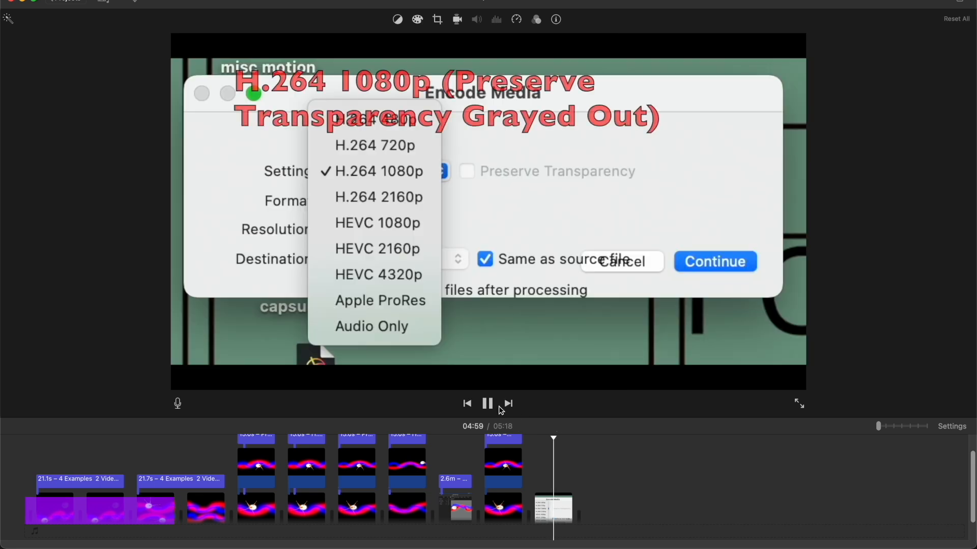
left_click(487, 404)
left_click(487, 404)
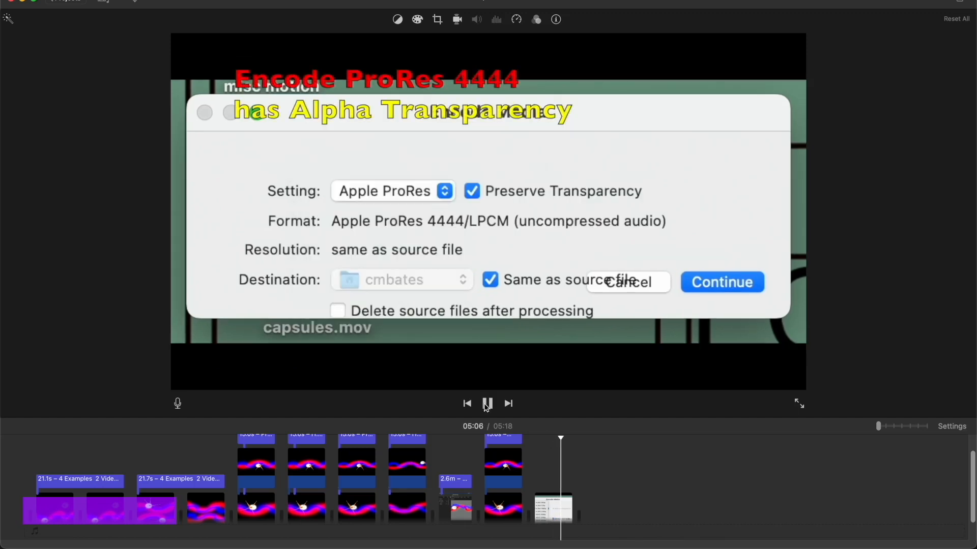
left_click(487, 404)
left_click(486, 405)
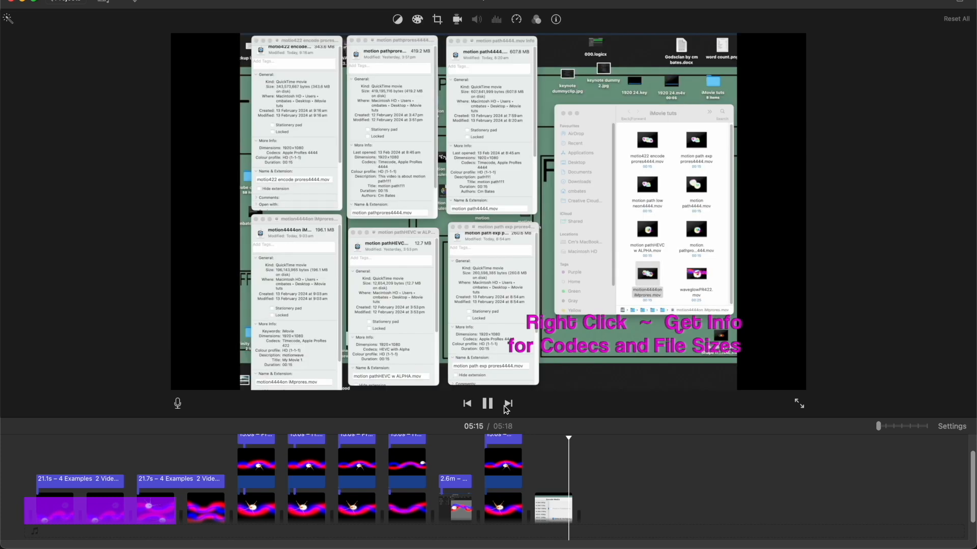
key("space")
left_click(487, 403)
left_click(488, 404)
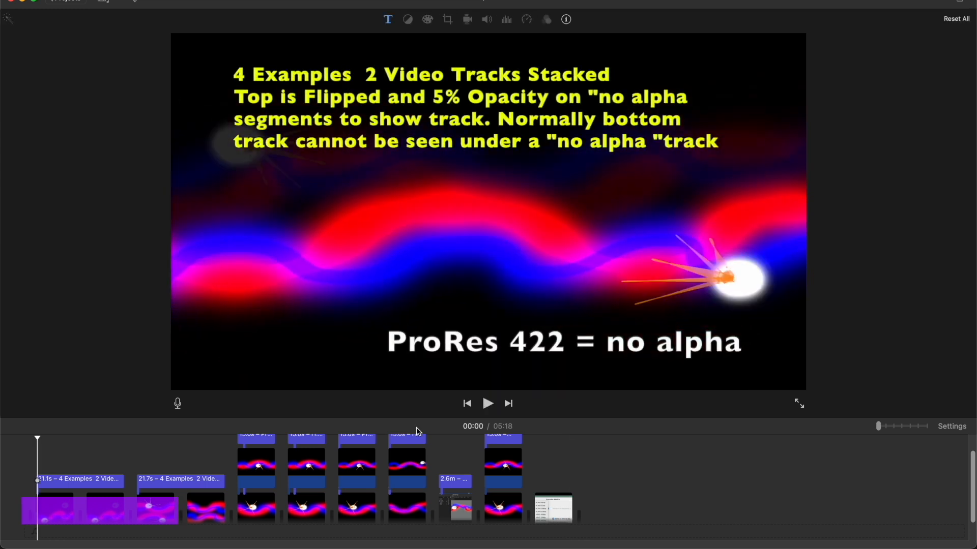
Close the motionpathwaves project, open the Color sample codecs formats project and hide its media library
left_click(104, 2)
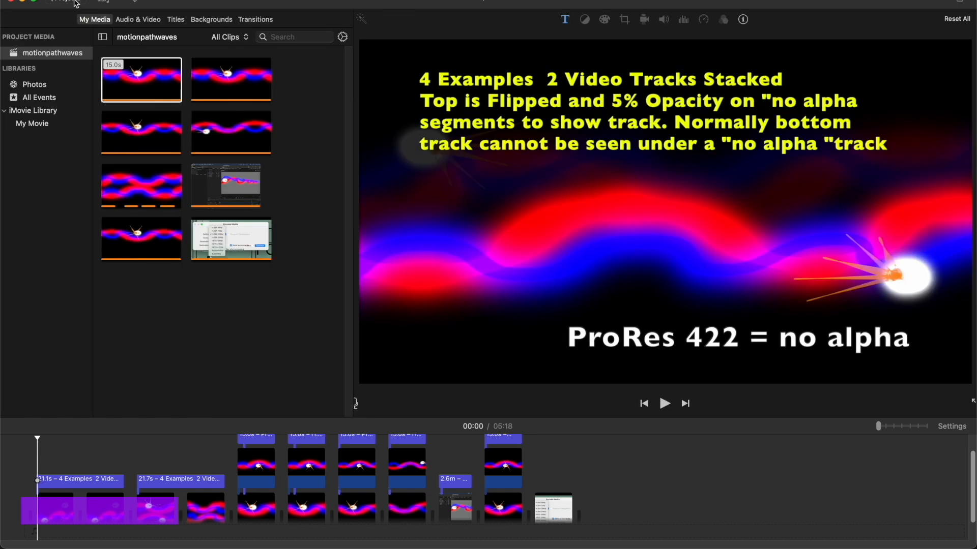
left_click(65, 2)
double_click(487, 112)
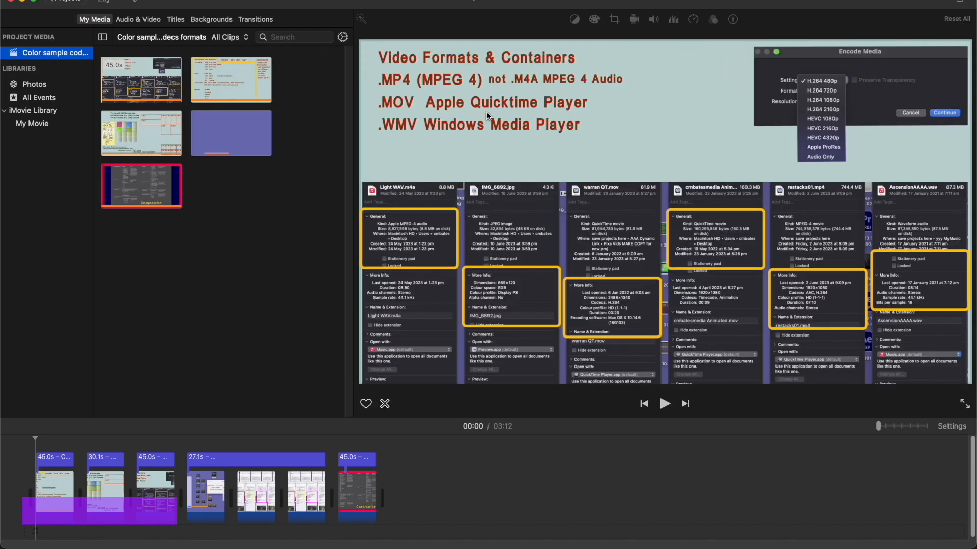
left_click(103, 2)
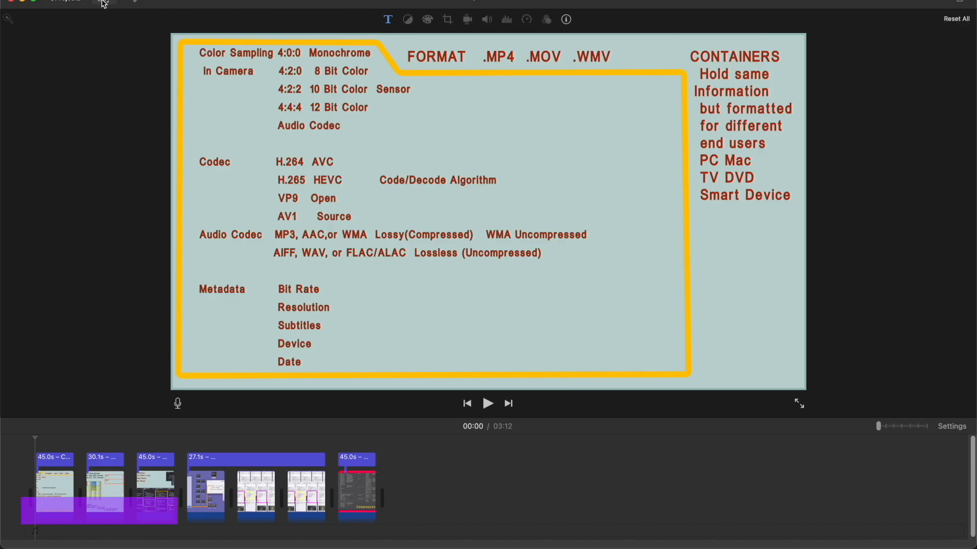
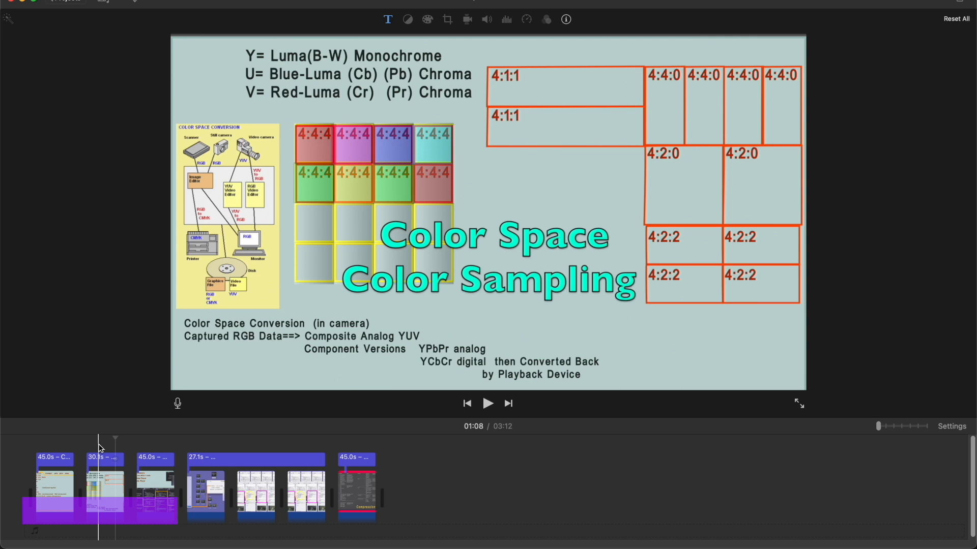
Play the Color Space Color Sampling segment from 00:57, pausing to examine the 4:2:0 and 4:4:0 sampling grids
left_click(100, 447)
left_click(488, 404)
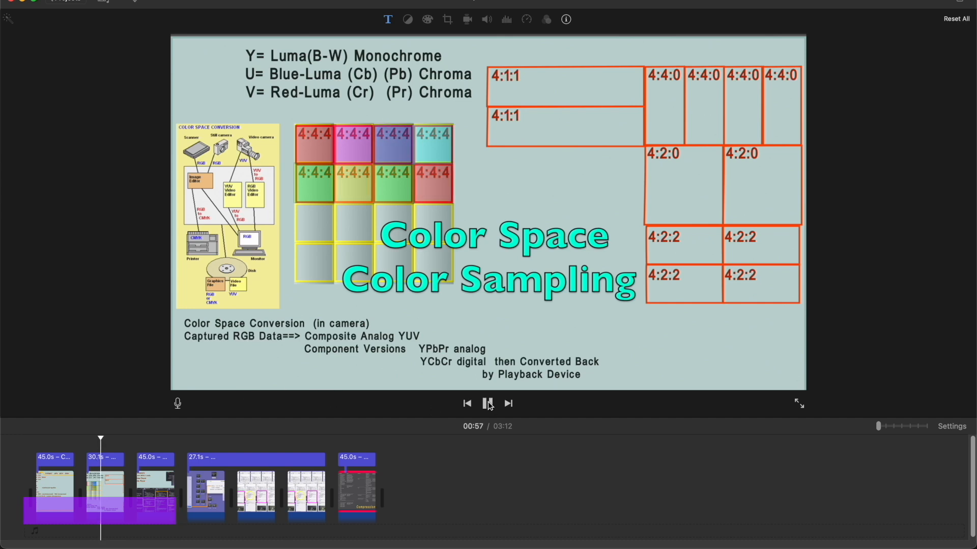
key("space")
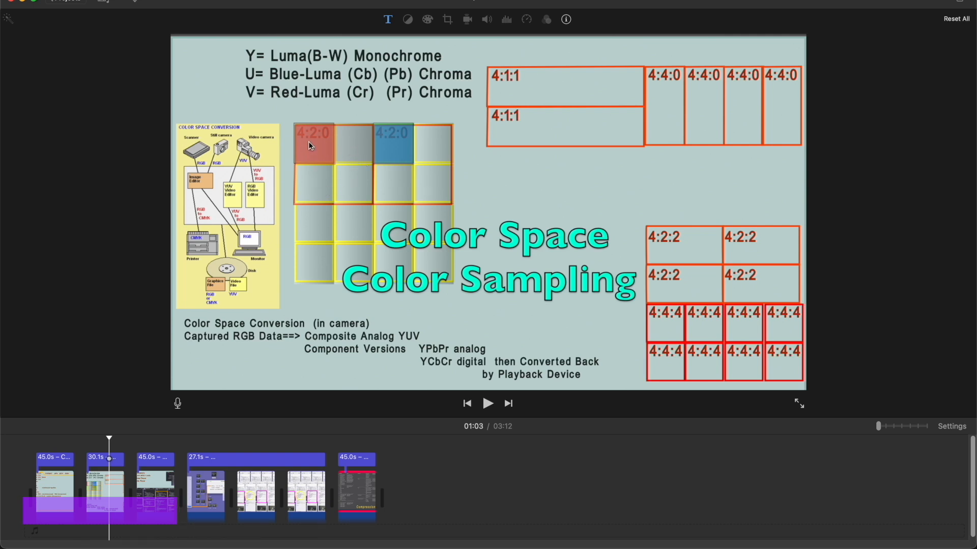
key("space")
key("space")
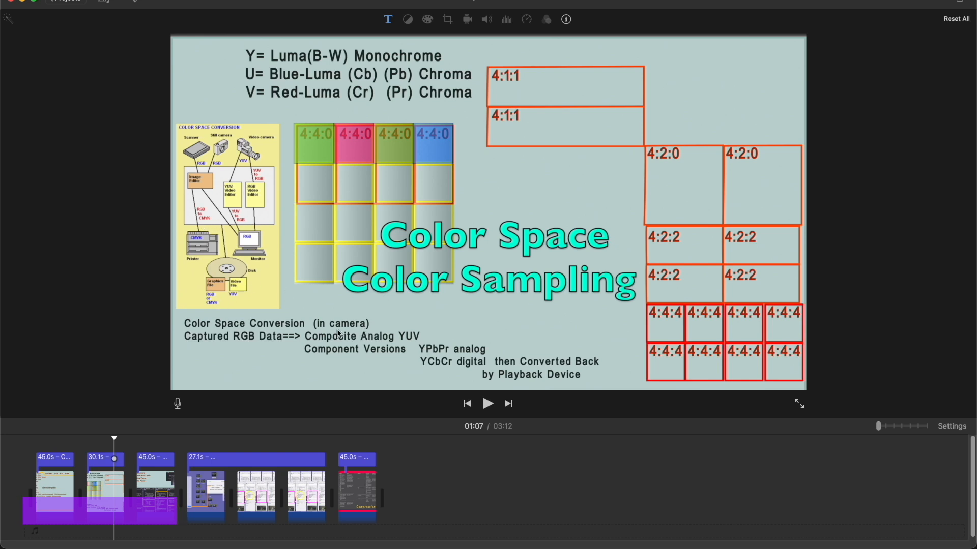
key("space")
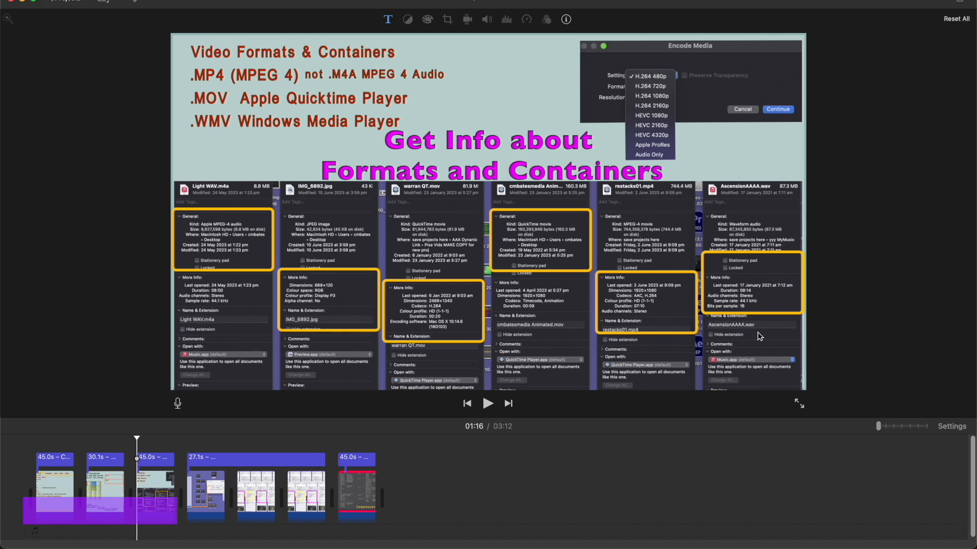
Play the Formats and Containers, Encode Selected Video Files and Types of Compression segments, skipping ahead to 02:02
left_click(486, 404)
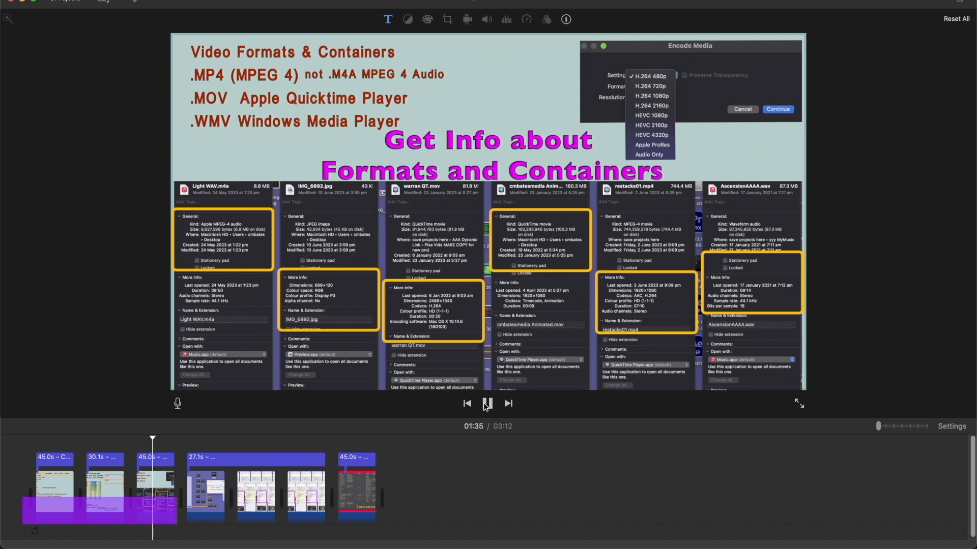
left_click(190, 448)
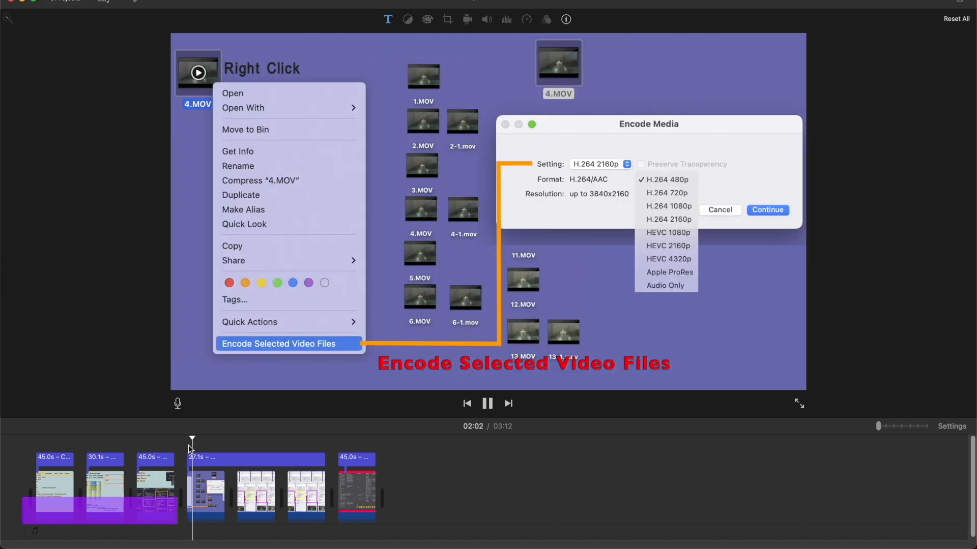
key("space")
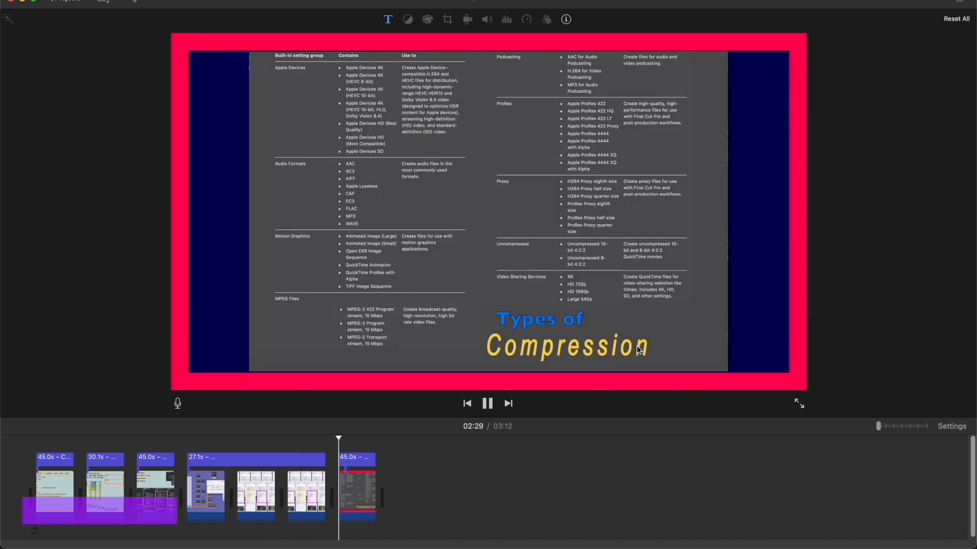
key("space")
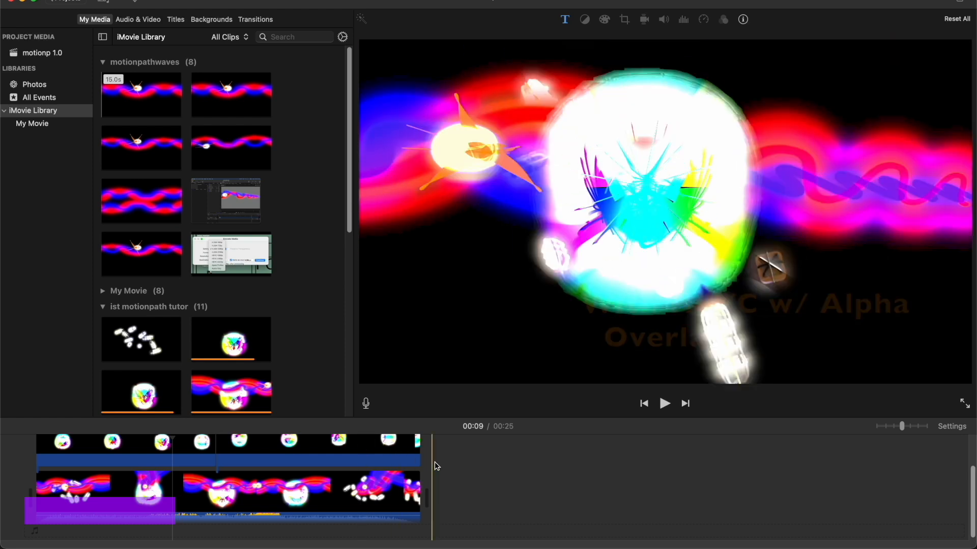
Check the layered overlay clips in the timeline by selecting and deselecting them, and open the project's Export File settings
left_click_drag(448, 451, 123, 505)
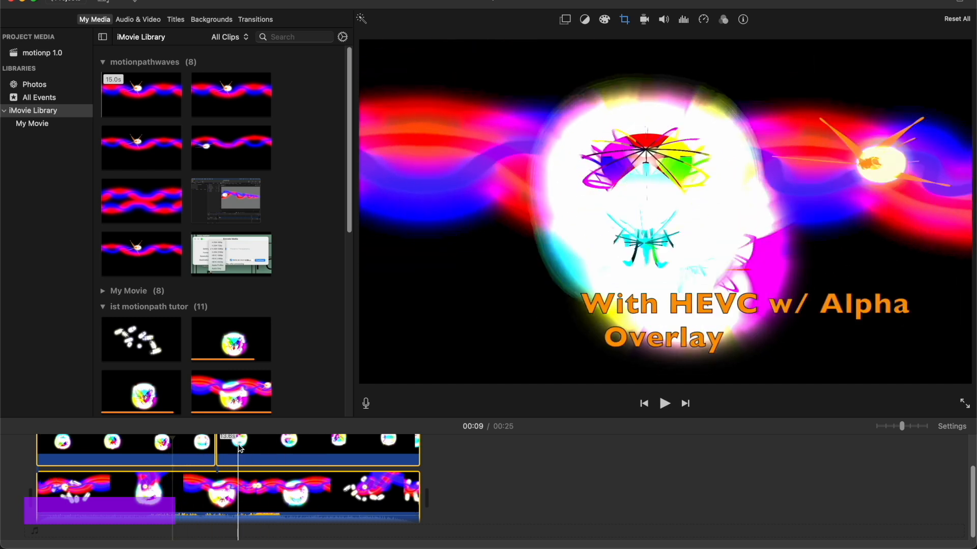
left_click(447, 464)
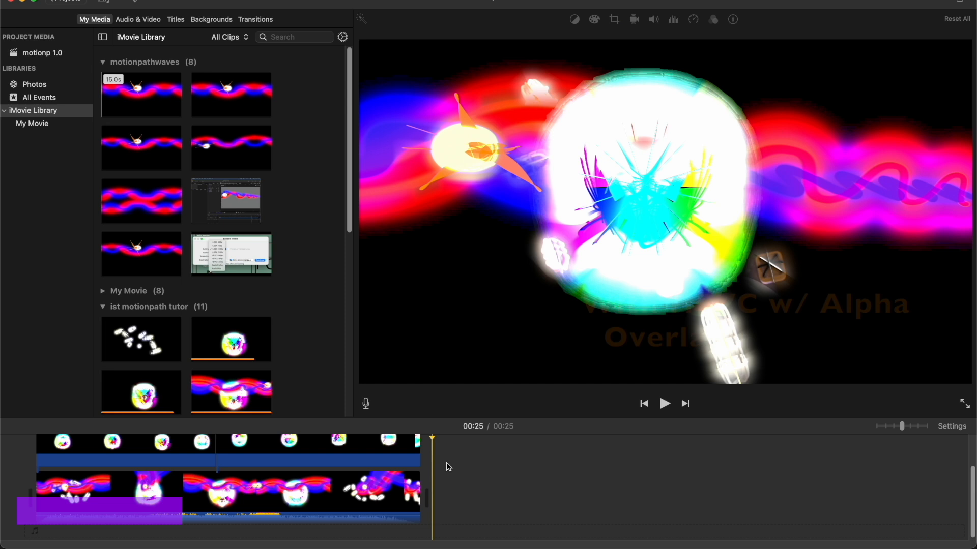
left_click(961, 3)
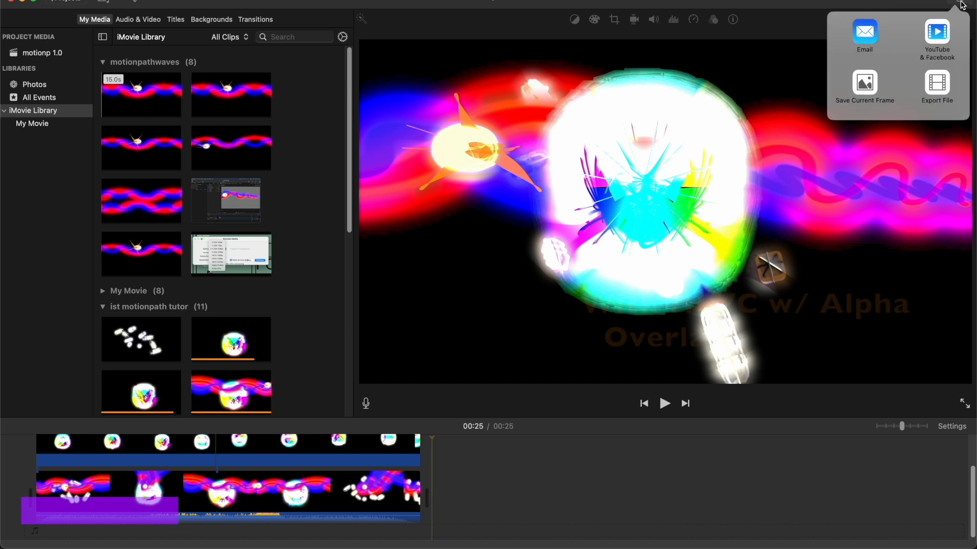
left_click(941, 86)
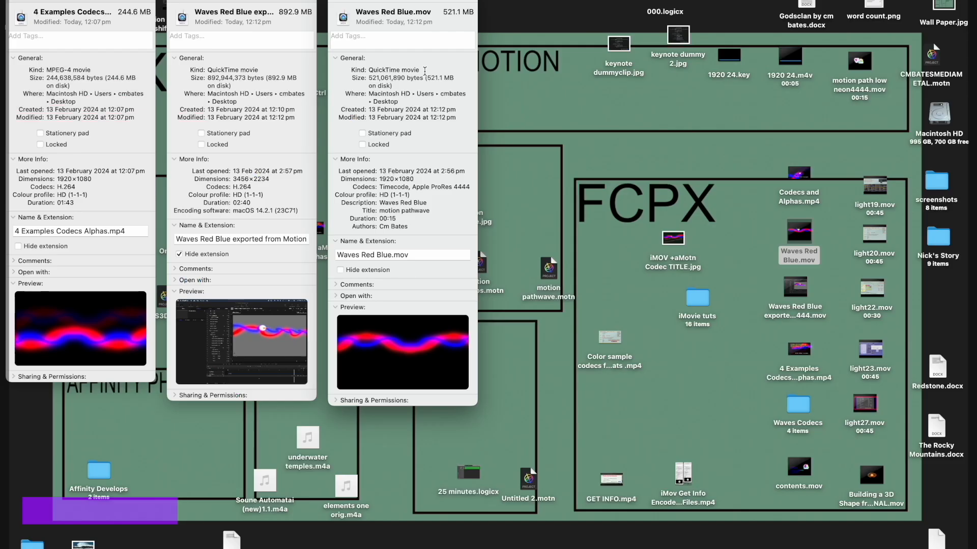
Close the movie file info windows on the desktop, switch back to iMovie and view the layered timeline clips
left_click(338, 1)
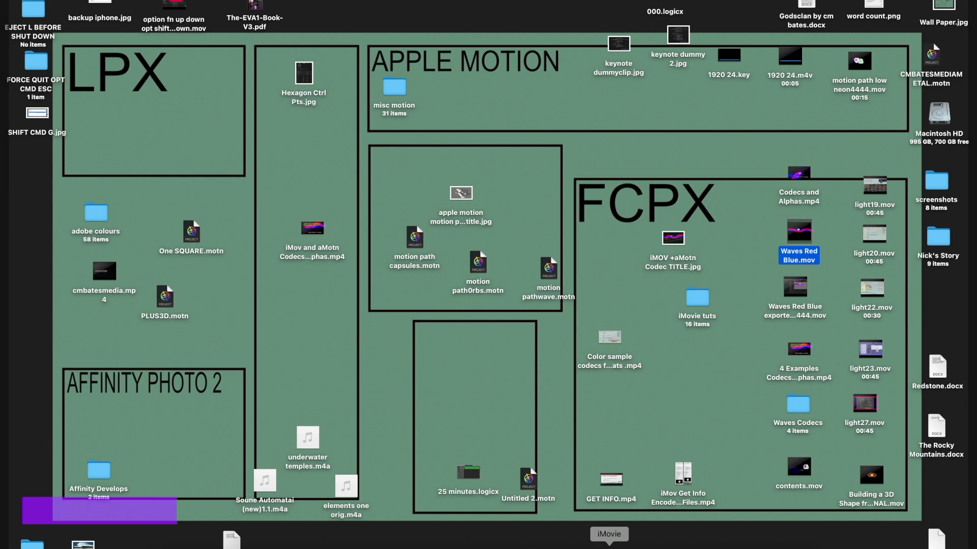
left_click(609, 547)
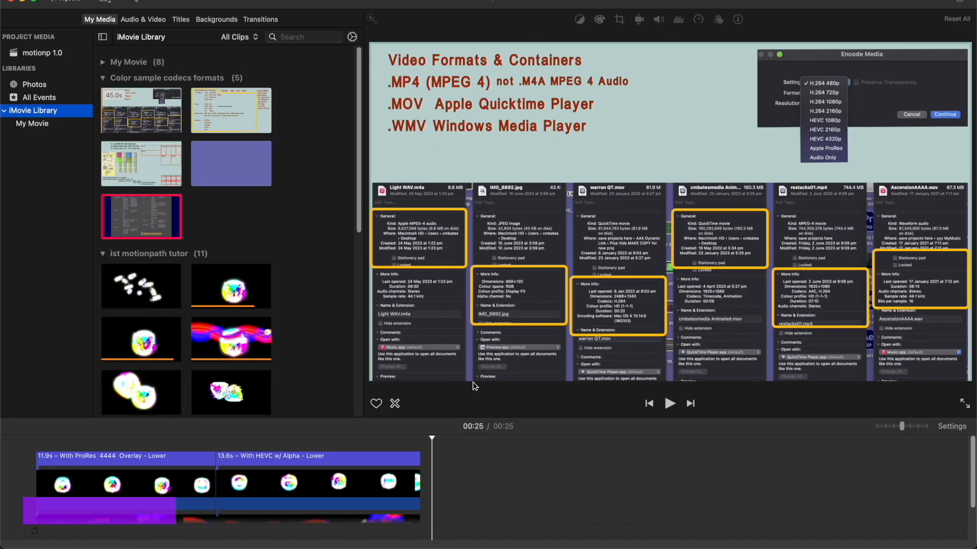
scroll(341, 486, "down", 1)
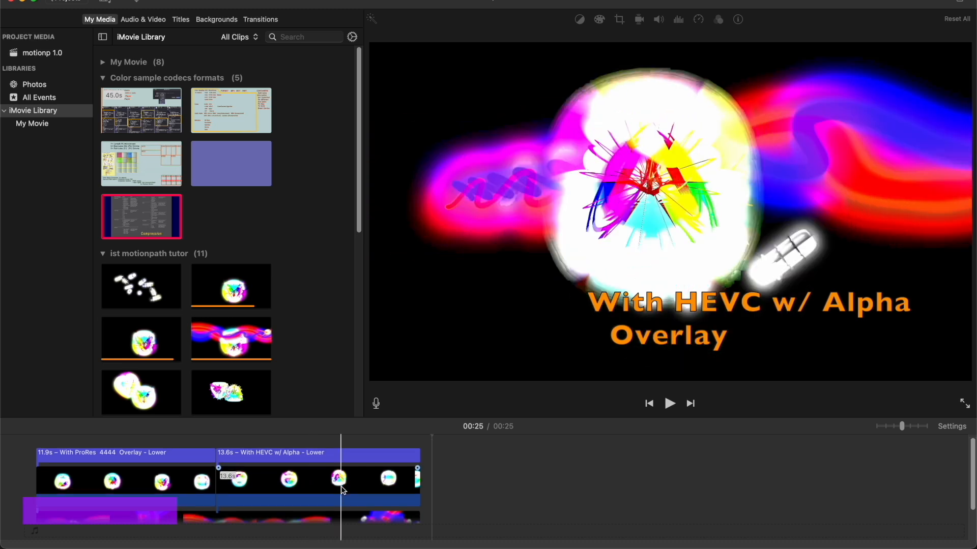
scroll(341, 487, "down", 2)
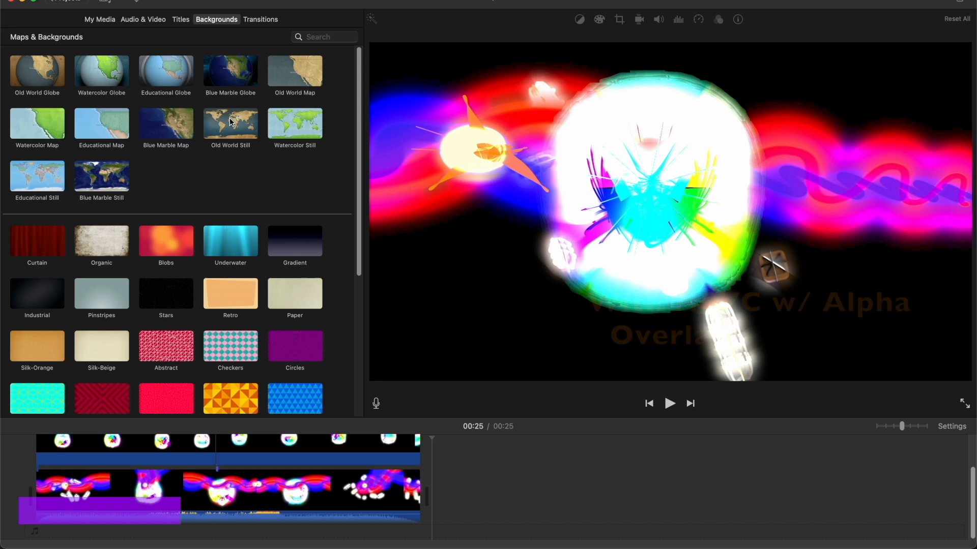
Look through the available maps and backgrounds and the transitions for the project
left_click(300, 144)
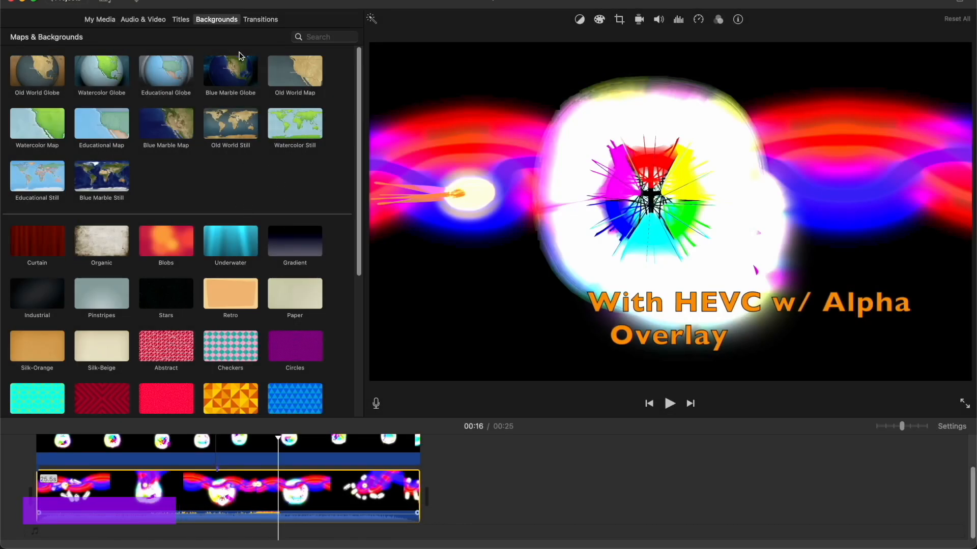
left_click(260, 20)
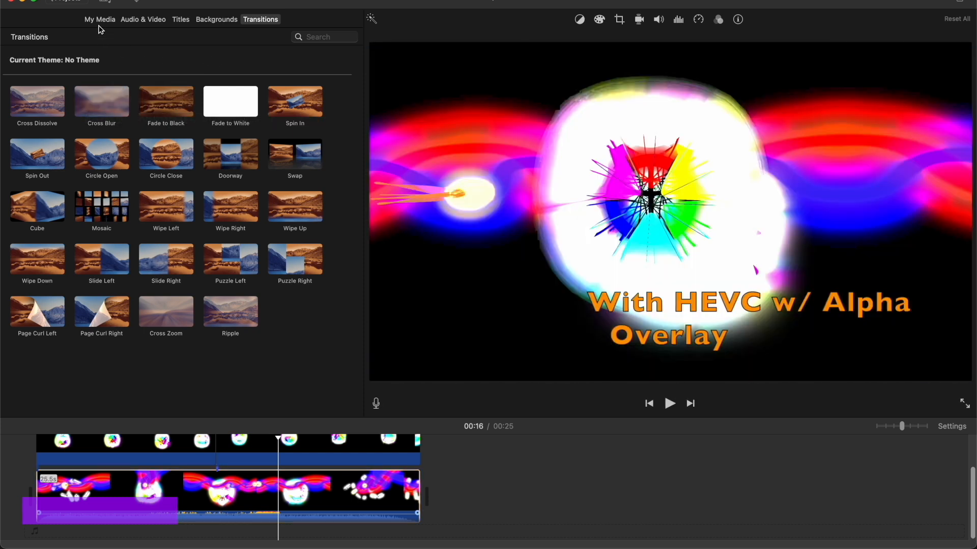
Append a section of the light27 Compression clip to the end of the timeline and select the With HEVC w/ Alpha title
left_click(101, 23)
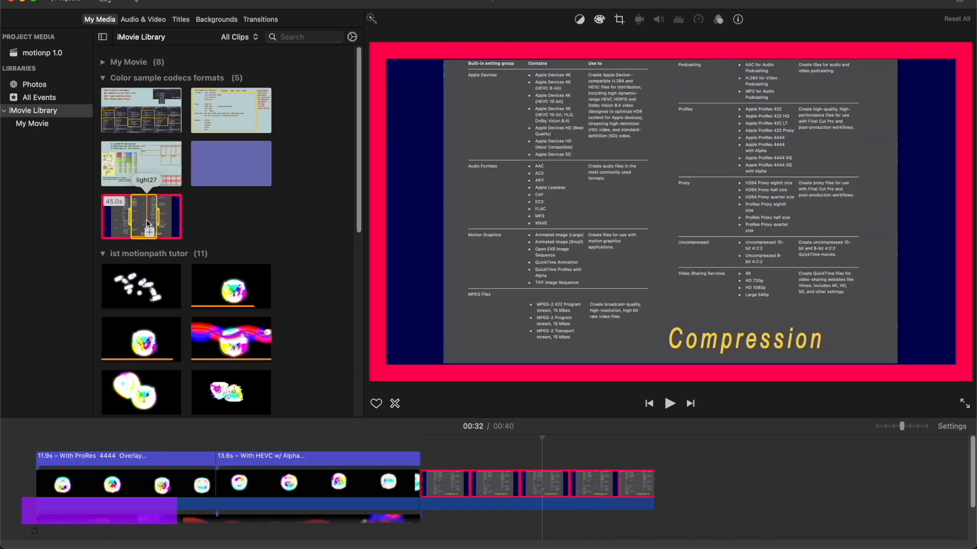
left_click(464, 480)
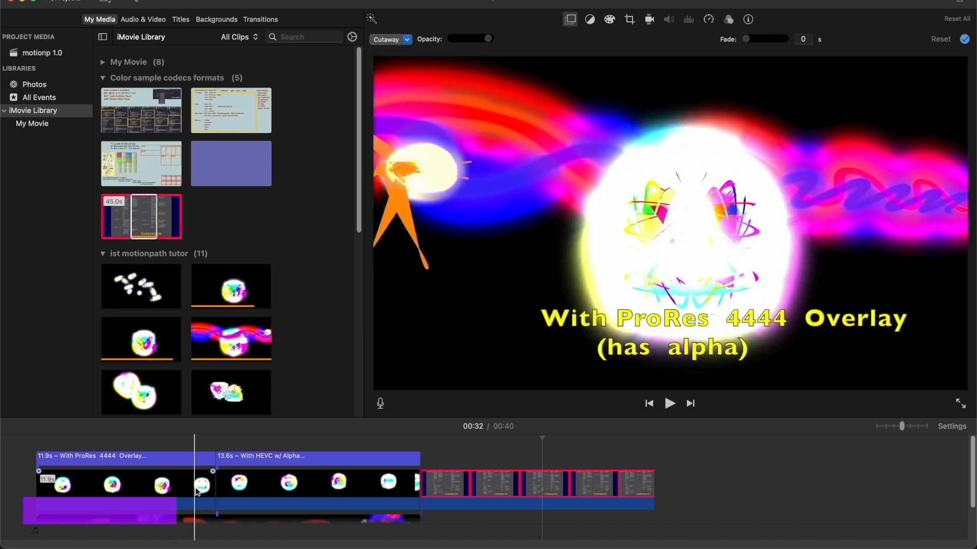
left_click(323, 443)
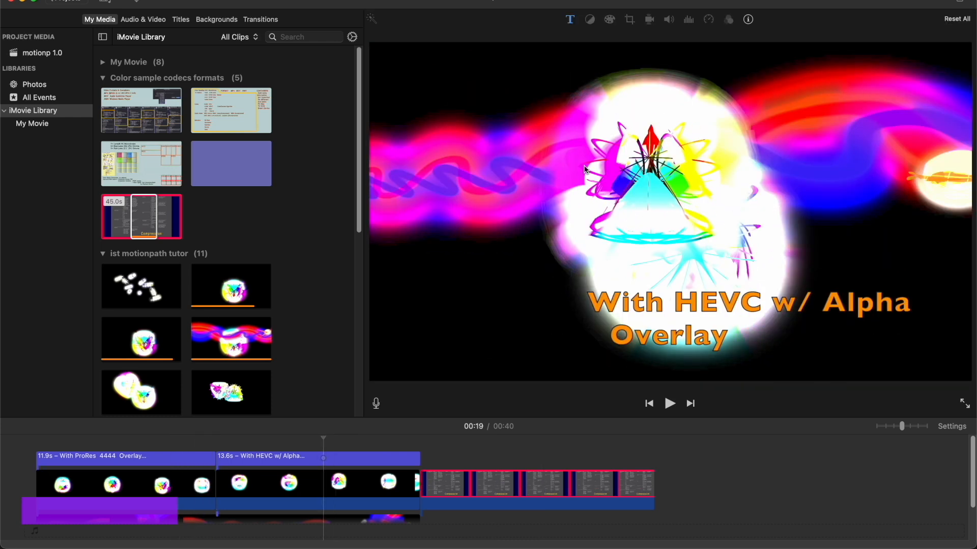